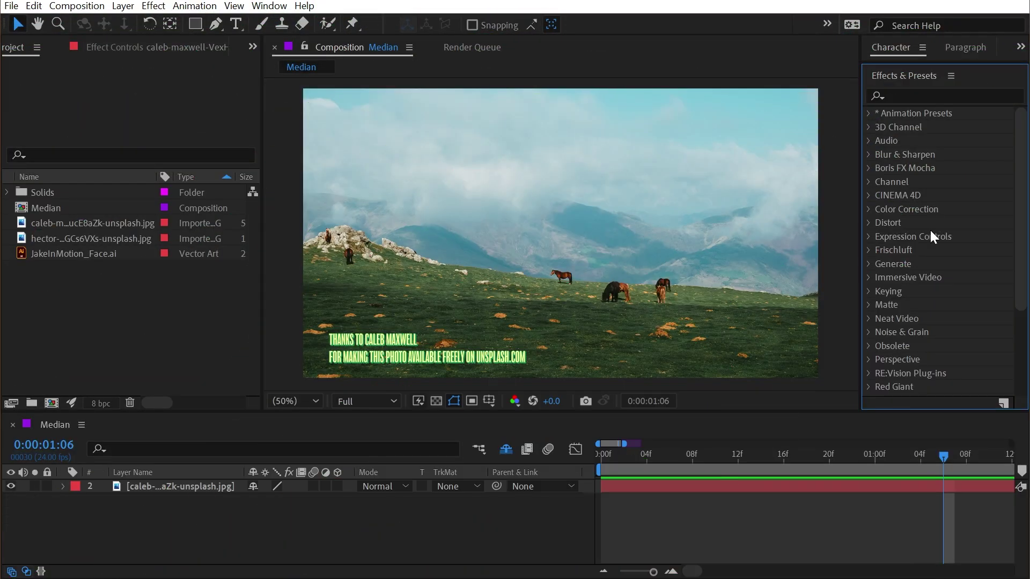
Step: Expand the Noise & Grain effects and compare the Median and Median (Legacy) entries, including their bit-depth badges
scroll(930, 236, down, 2)
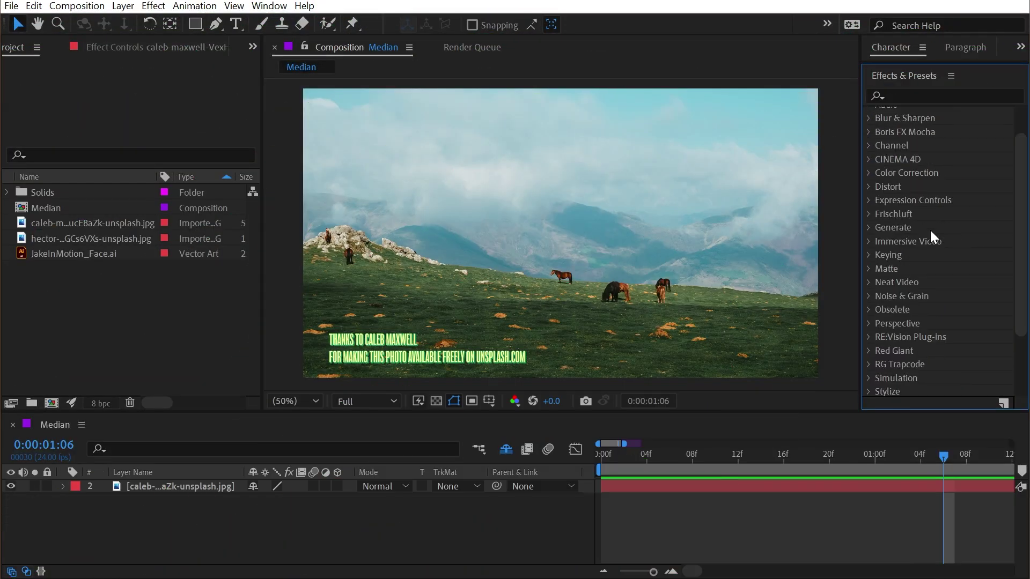
click(865, 296)
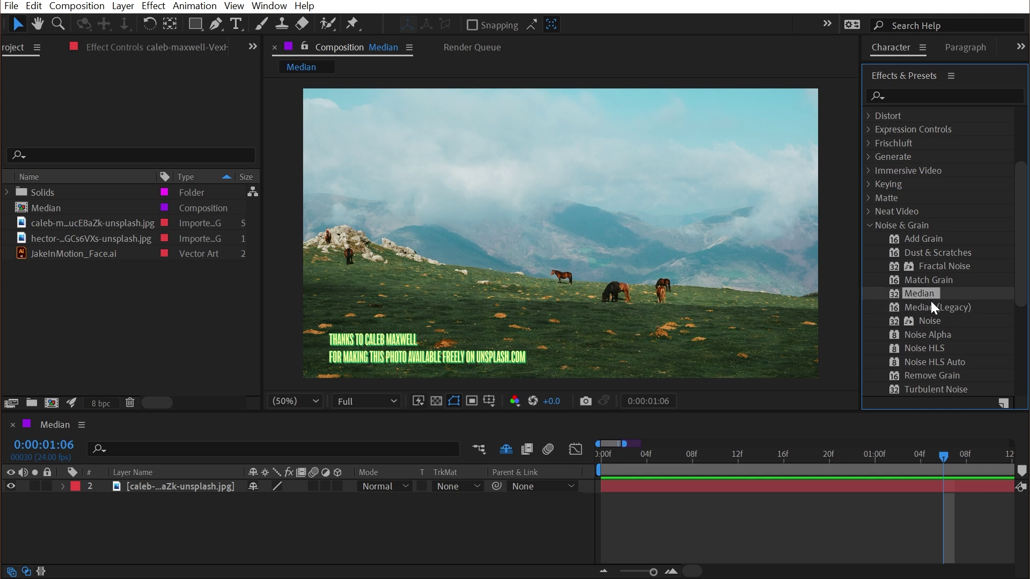
click(937, 294)
click(933, 306)
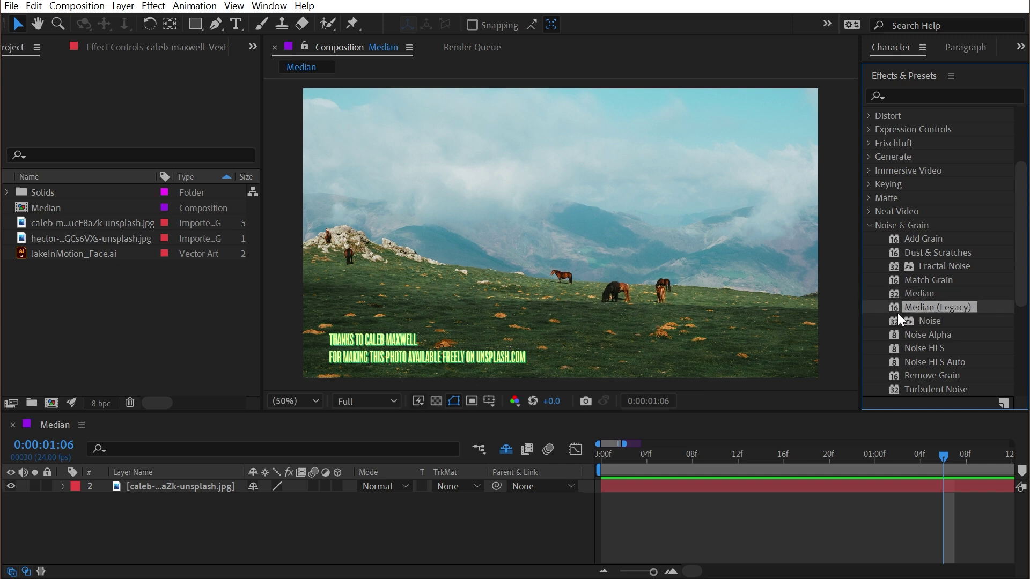
click(924, 293)
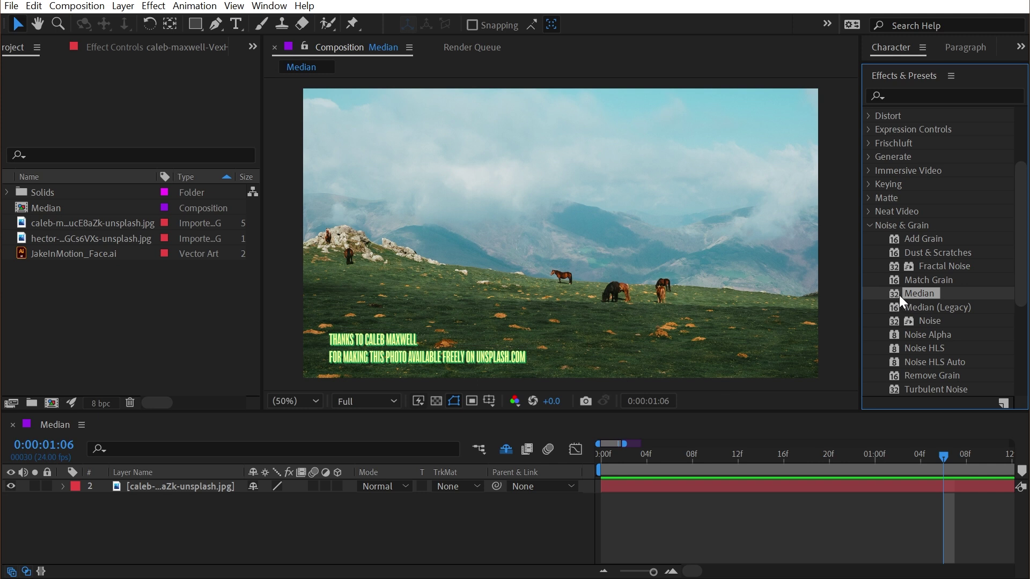
click(893, 309)
click(898, 335)
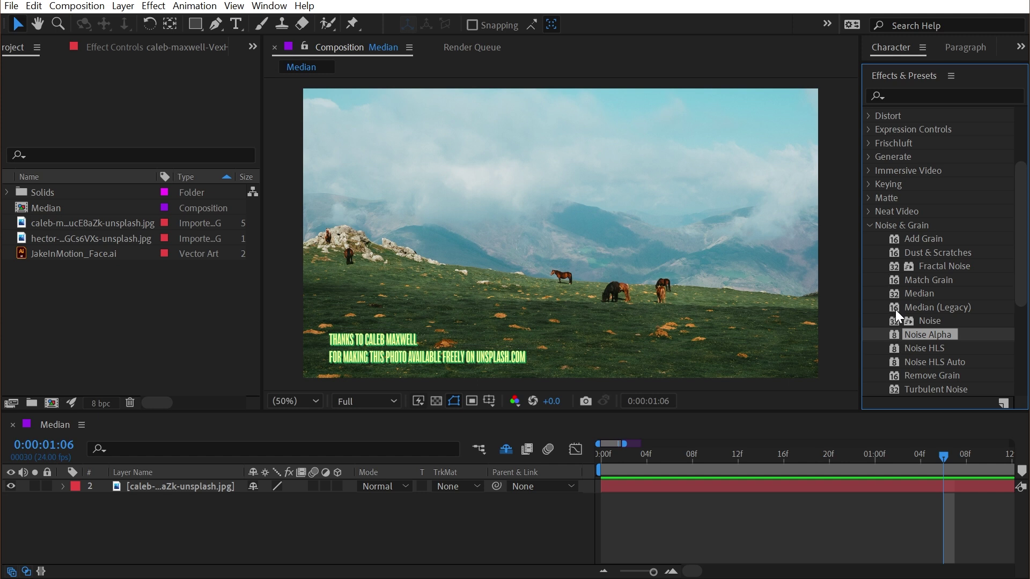
click(921, 296)
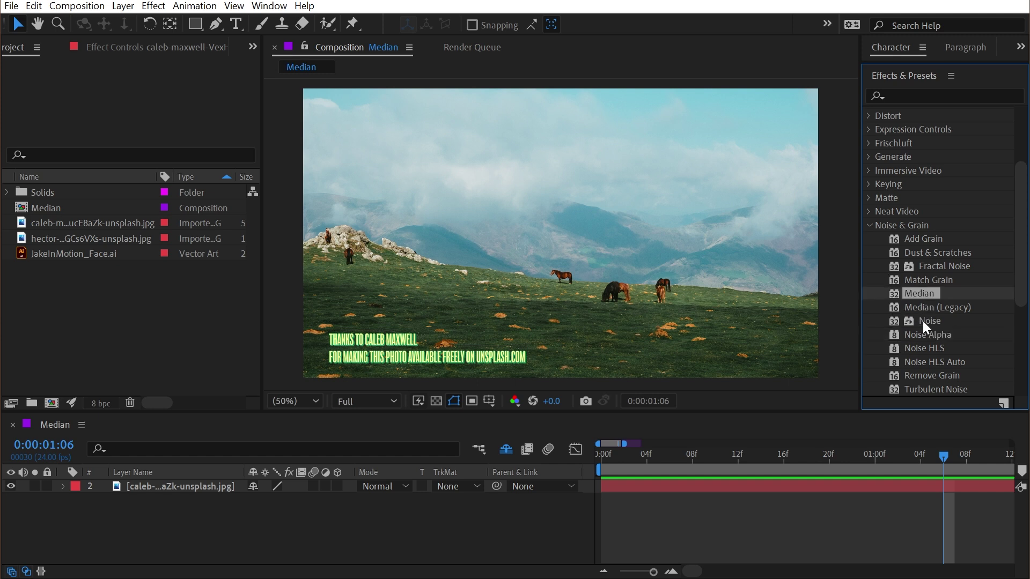
click(913, 308)
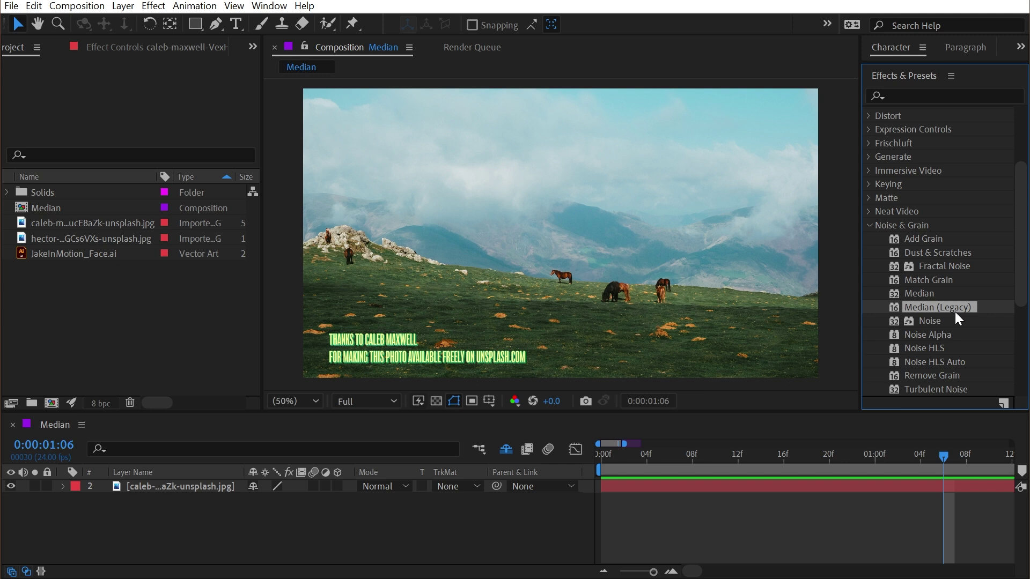
click(933, 294)
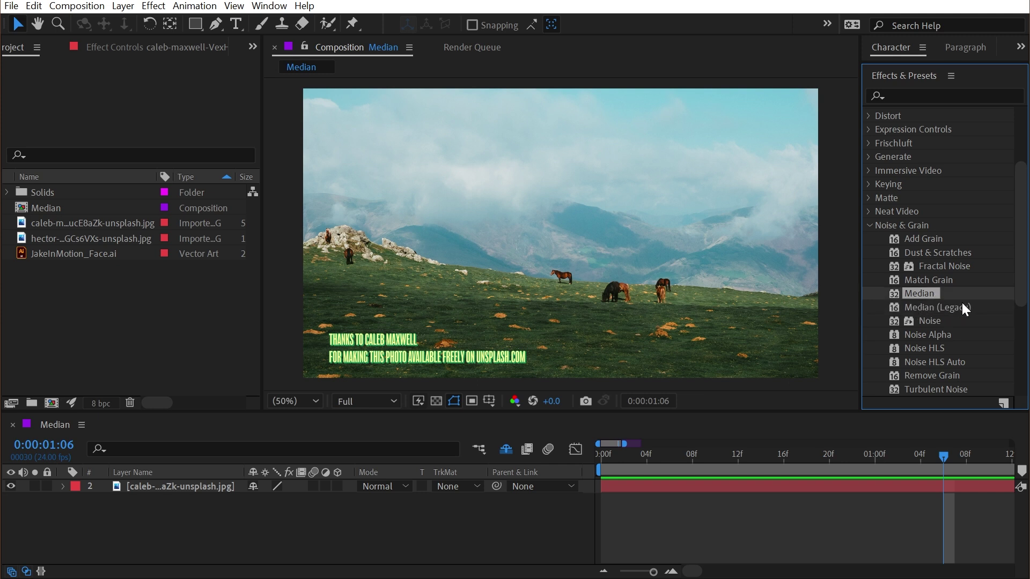
Step: Apply the Median effect to the horse landscape photo and set its Radius to 5
mouse_move(901, 289)
mouse_down()
mouse_move(814, 299)
mouse_move(550, 235)
mouse_up()
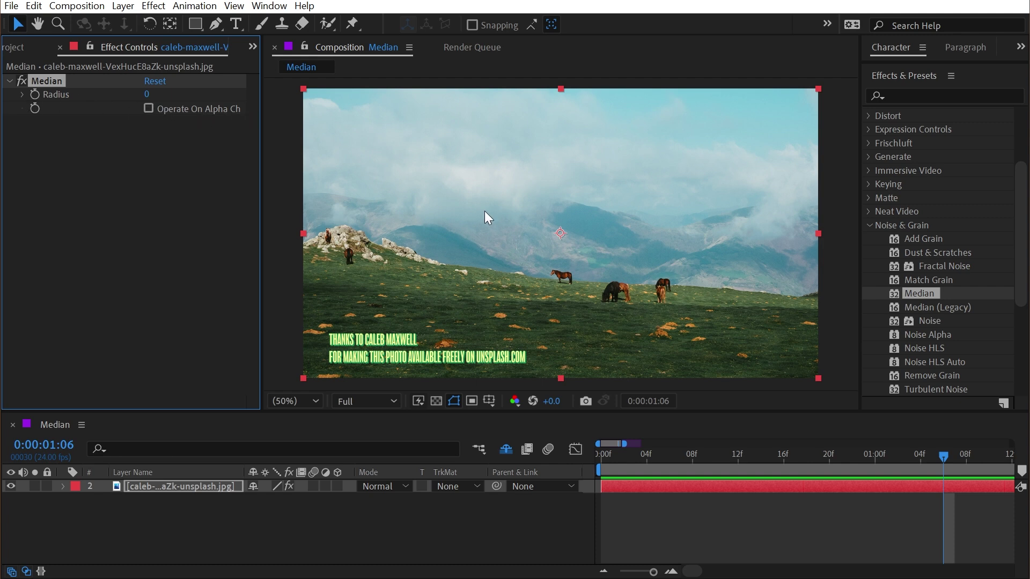
scroll(636, 309, up, 4)
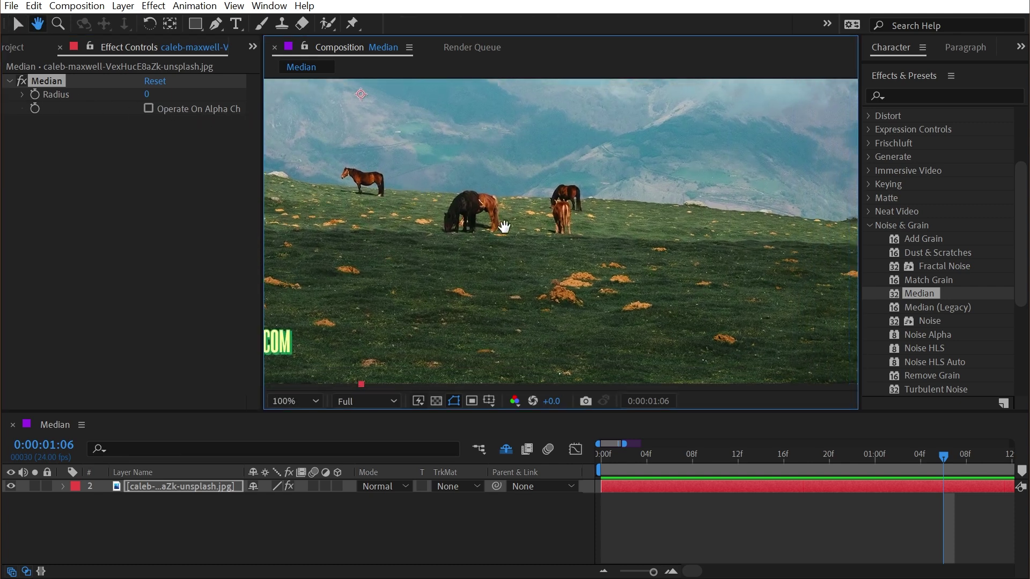
drag(505, 193, 673, 270)
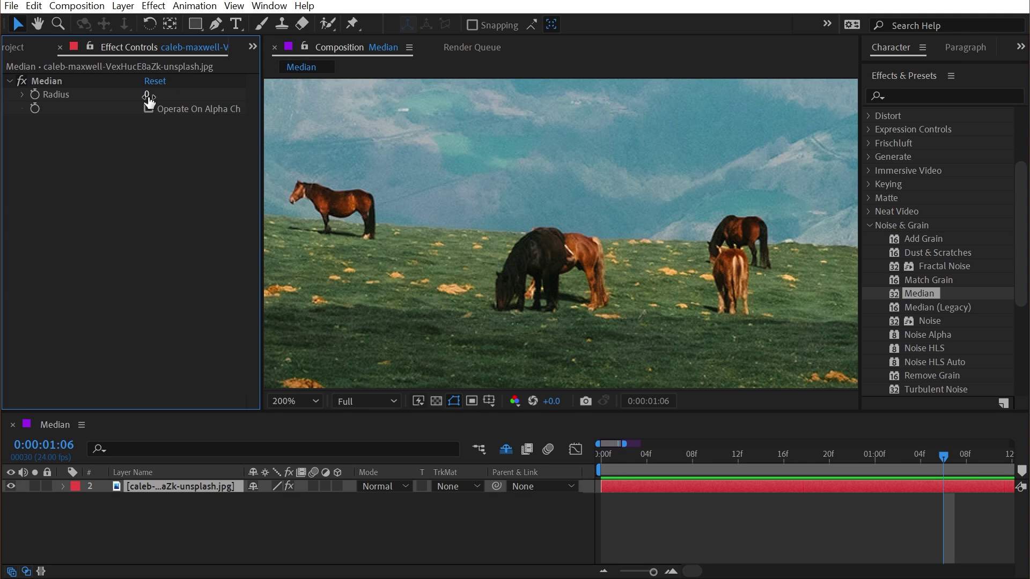
drag(145, 94, 150, 95)
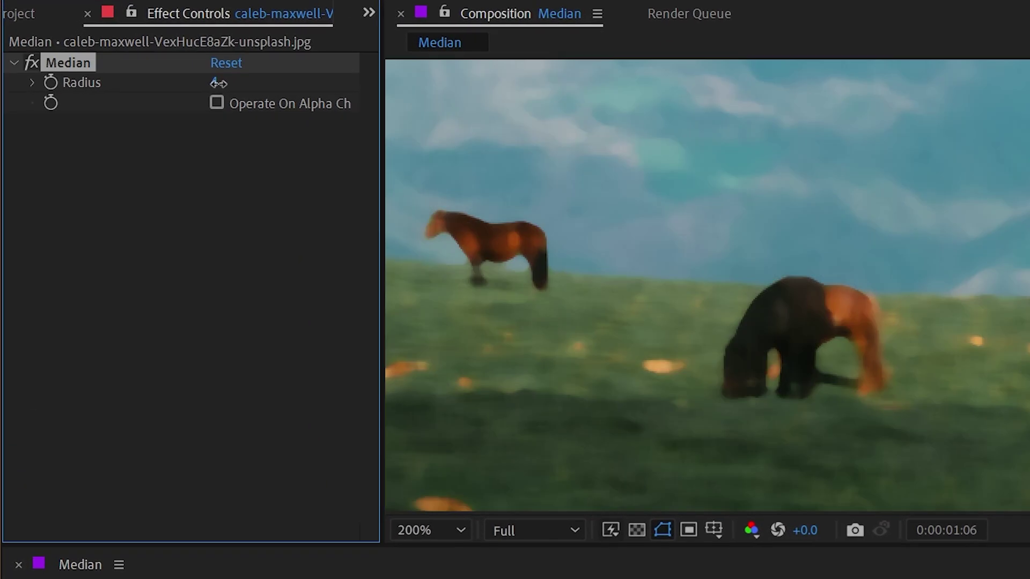
drag(219, 83, 219, 79)
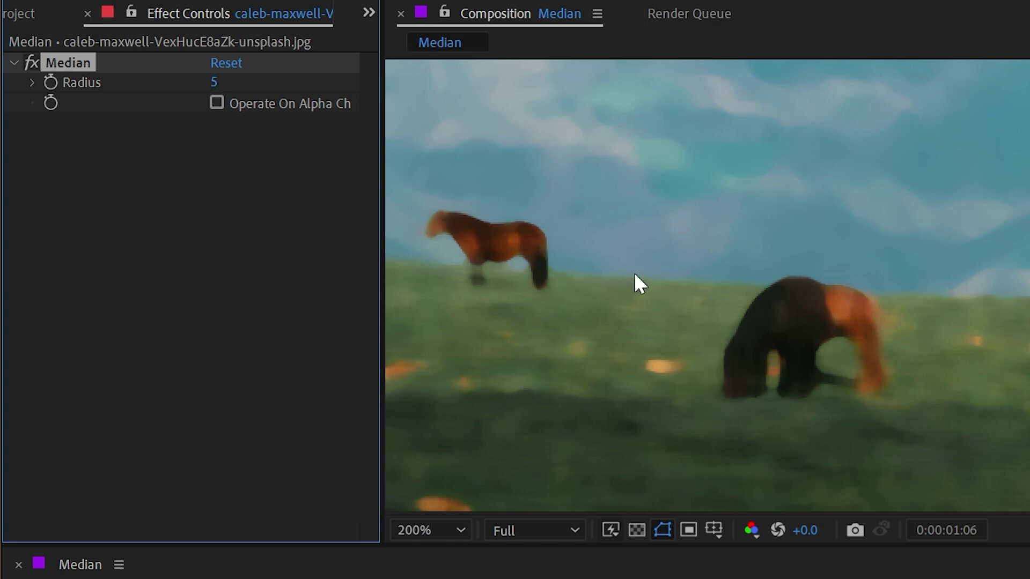
Step: Toggle the Median effect off and on to compare the filtered horses with the original photo
click(30, 58)
click(30, 56)
click(28, 60)
click(27, 60)
click(30, 60)
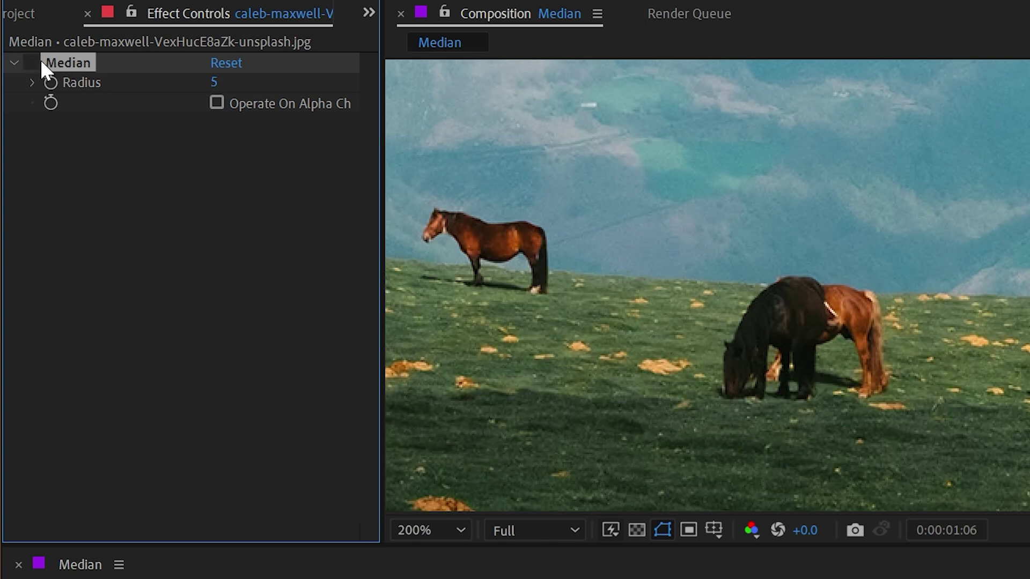
click(30, 62)
Step: Set the Median effect's Radius to 1
click(214, 82)
text(1)
key(Return)
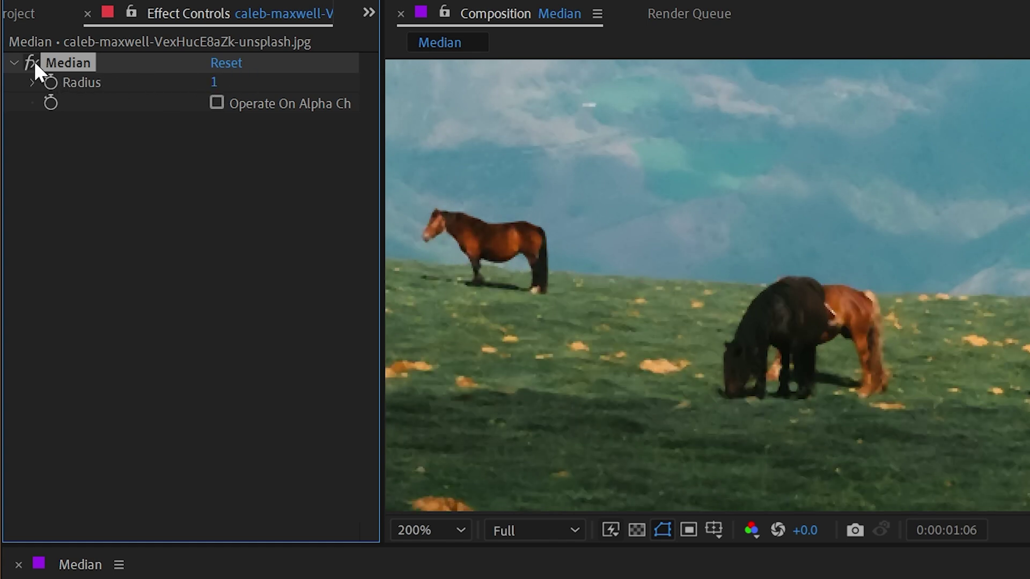
Step: Compare the background hills above the horses with Median off and on at 400% zoom
click(31, 61)
drag(589, 409, 876, 432)
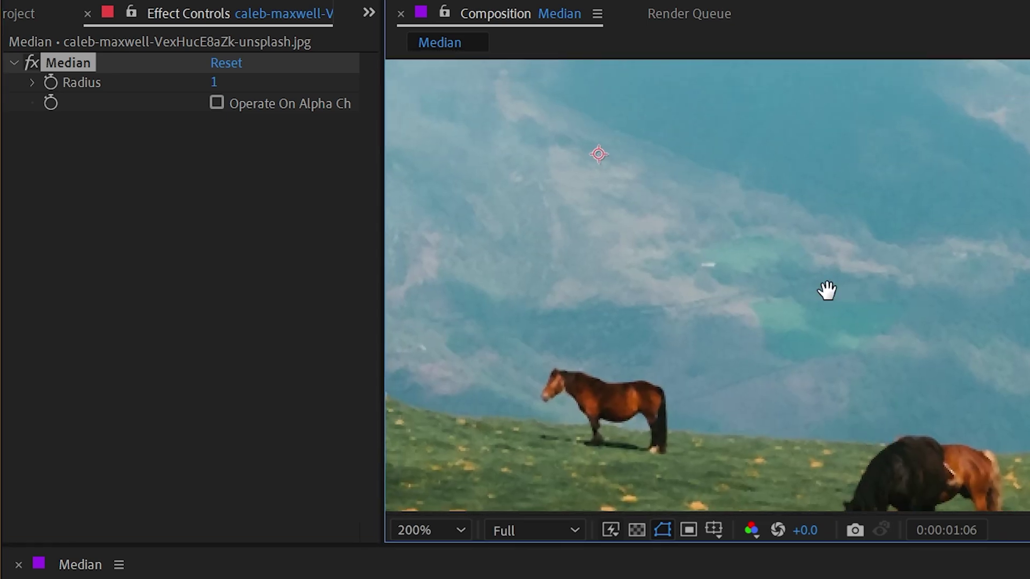
scroll(942, 300, up, 1)
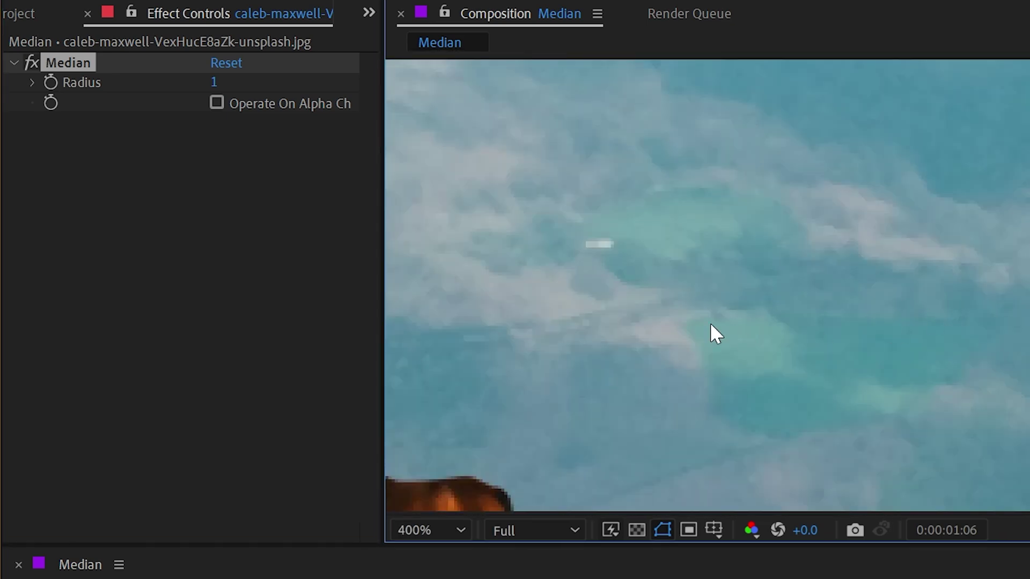
click(28, 63)
click(26, 62)
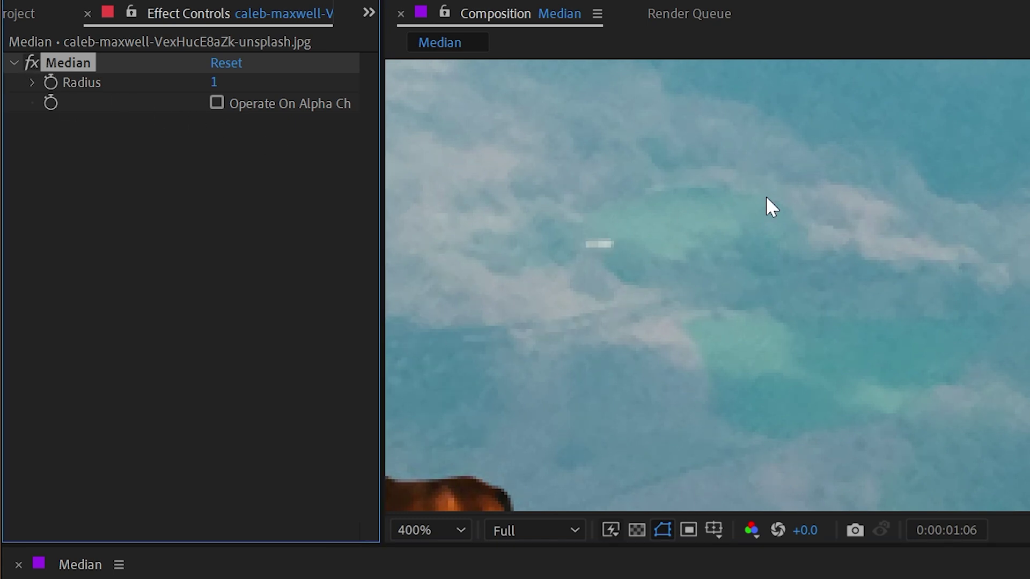
Step: Examine the rocks and the two horses on the hillside up close with Median applied
scroll(620, 185, down, 2)
drag(706, 360, 861, 213)
scroll(862, 213, down, 1)
drag(827, 273, 1029, 306)
drag(650, 276, 778, 318)
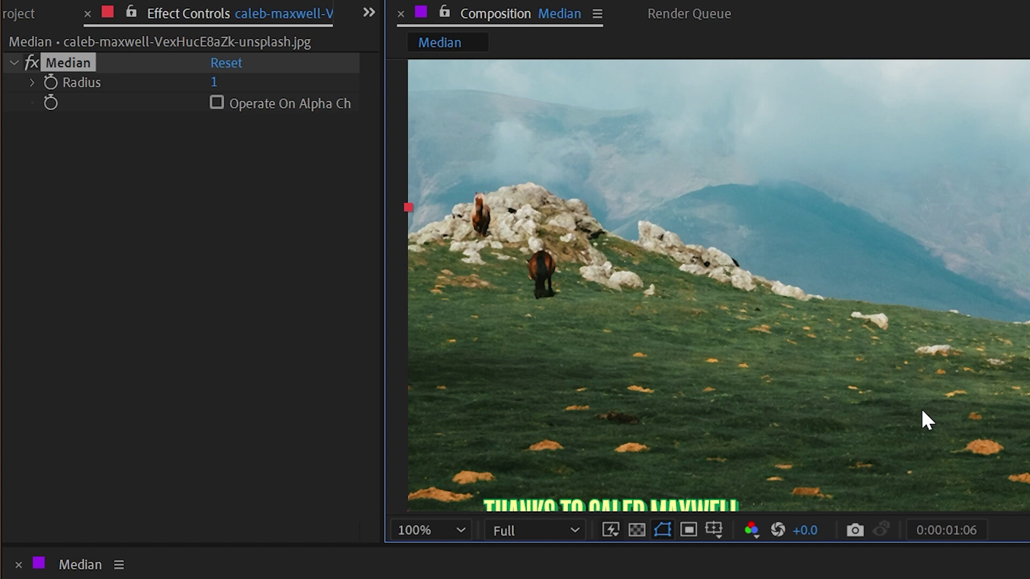
scroll(944, 363, up, 1)
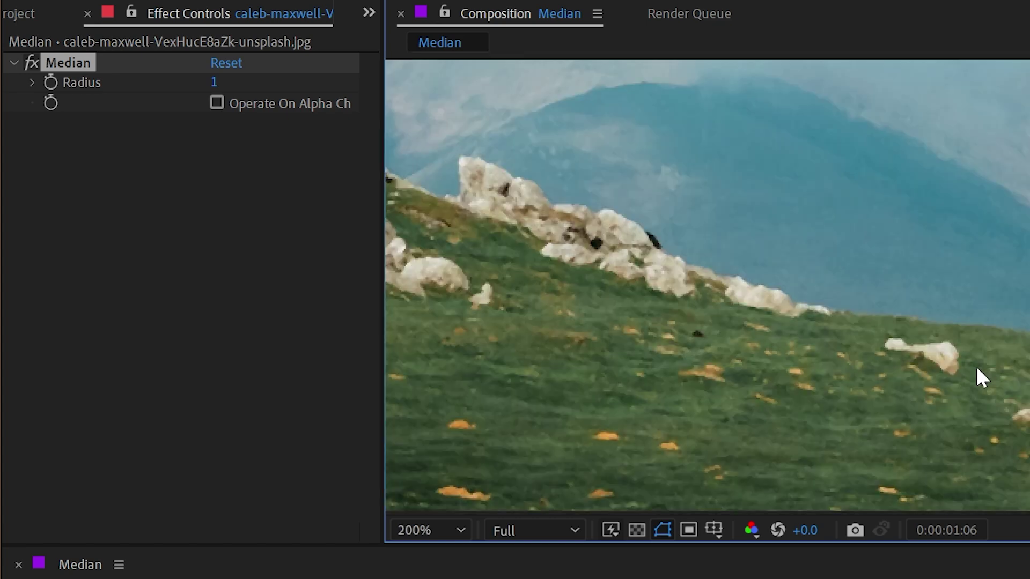
drag(536, 316, 935, 428)
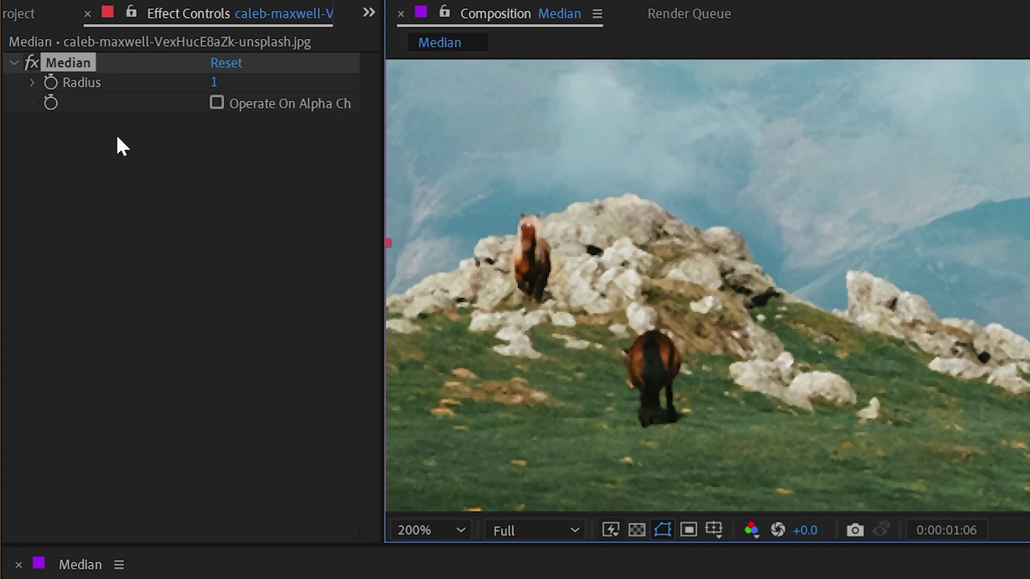
scroll(689, 356, up, 1)
drag(690, 356, 948, 346)
Step: Raise the Median effect's Radius to 3
click(214, 82)
key(Up)
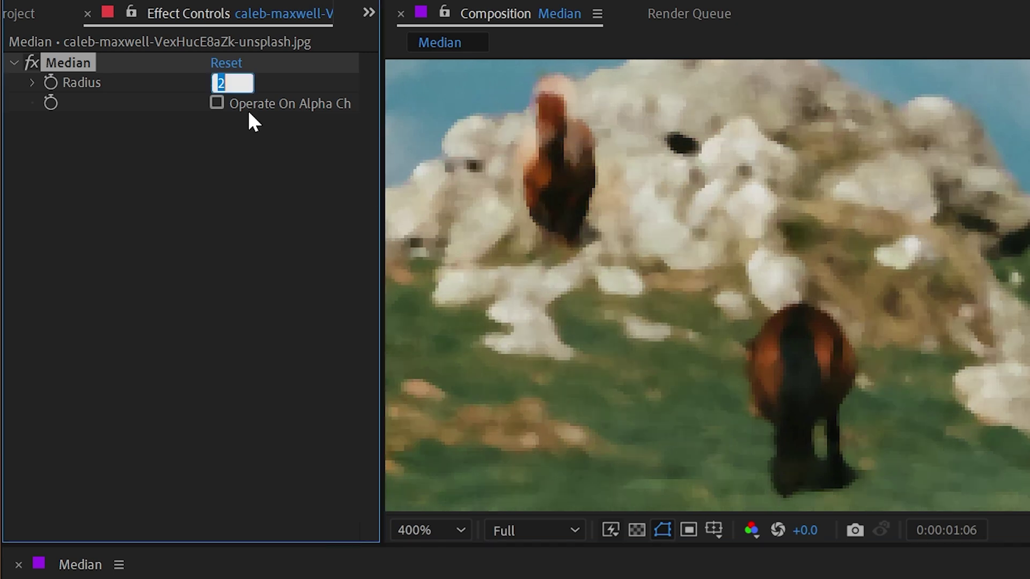
text(3)
key(Return)
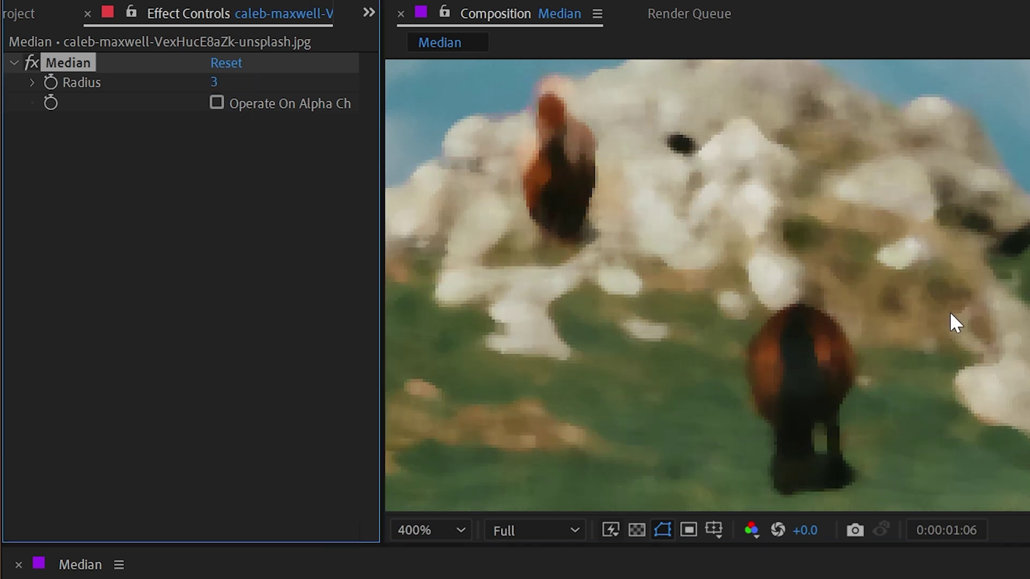
Step: Check the grass and horses at 100% zoom and set the Median Radius to 5
scroll(950, 315, down, 1)
drag(912, 326, 843, 329)
scroll(843, 329, down, 1)
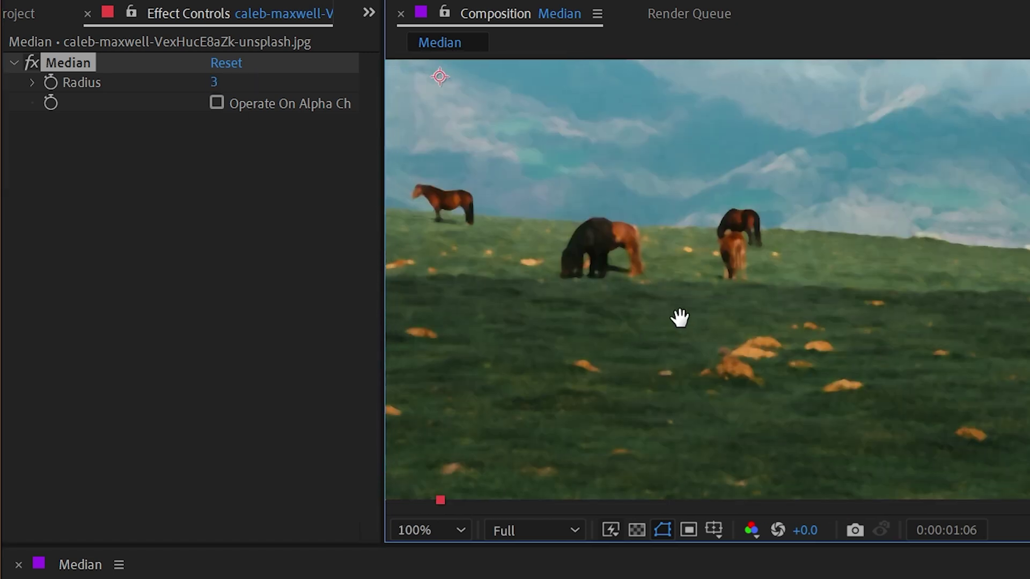
drag(714, 314, 1025, 333)
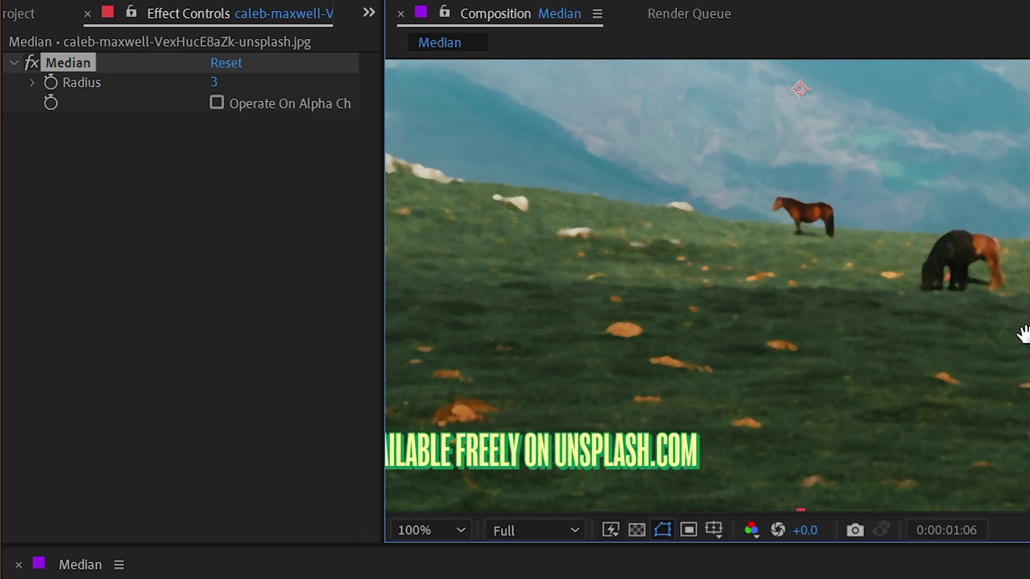
click(215, 84)
text(5)
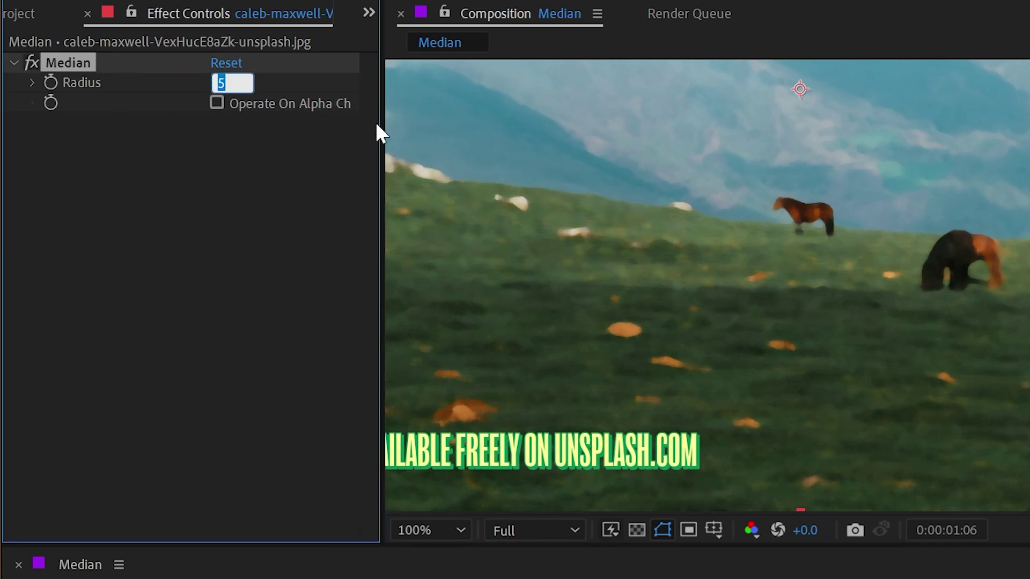
key(Return)
Step: Search the effects for "vibra", apply Vibrance to the photo layer, and set its Vibrance value to 91
scroll(707, 286, down, 1)
click(1012, 92)
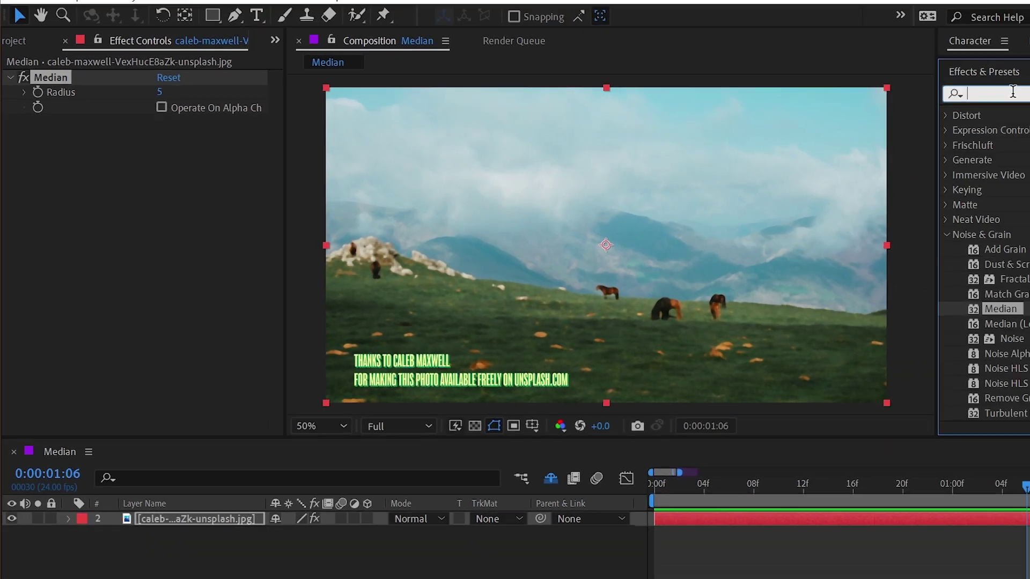
text(vibra)
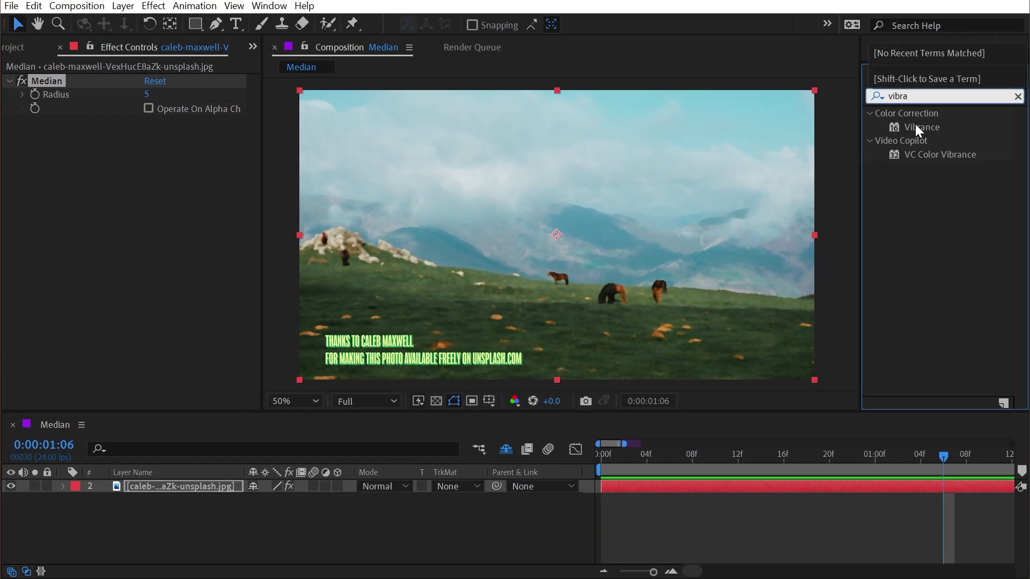
drag(914, 127, 235, 138)
Step: Search the effects for "brush st" and apply Brush Strokes to the photo
click(875, 98)
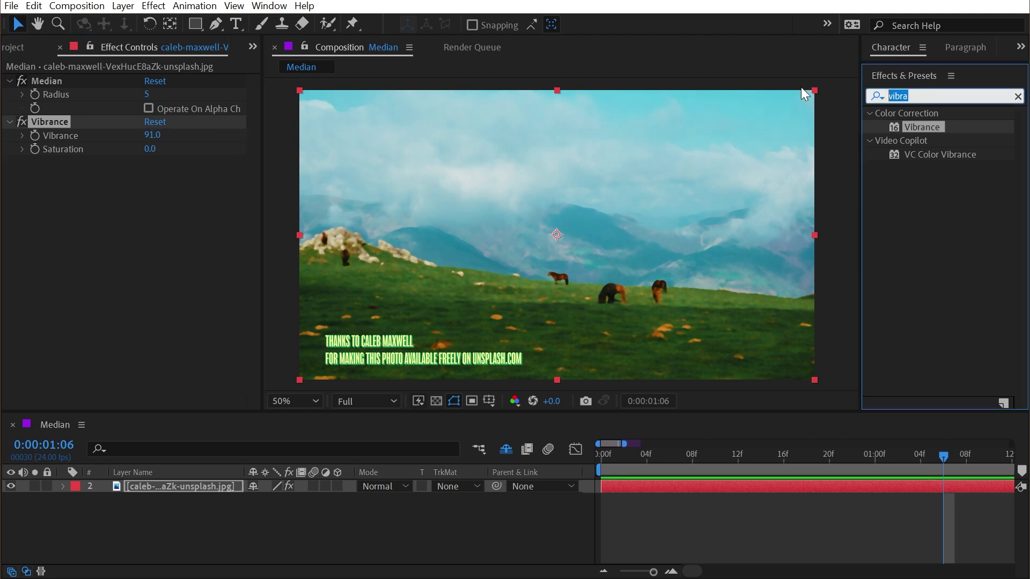
text(brush st)
mouse_move(930, 127)
mouse_down()
mouse_move(662, 179)
mouse_move(563, 225)
mouse_up()
Step: Set the Brush Strokes effect's Brush Size to 1 and Stroke Length to 2
scroll(595, 323, up, 4)
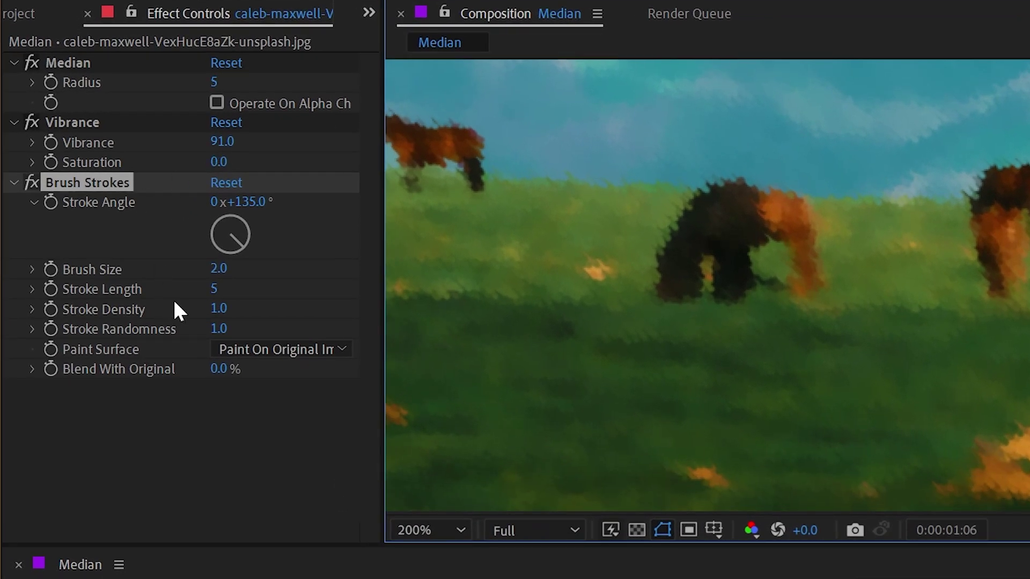
click(221, 269)
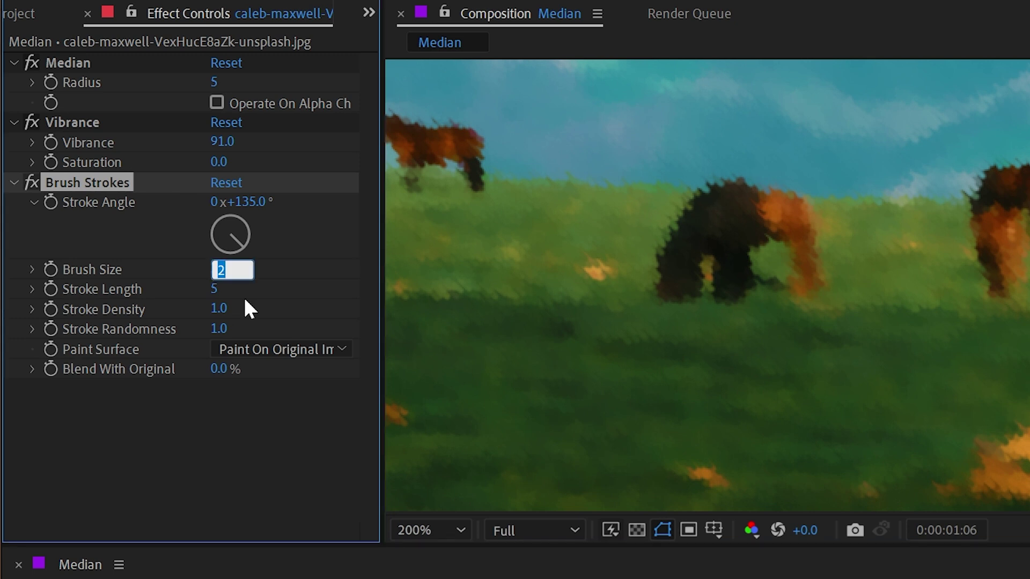
text(1)
key(Return)
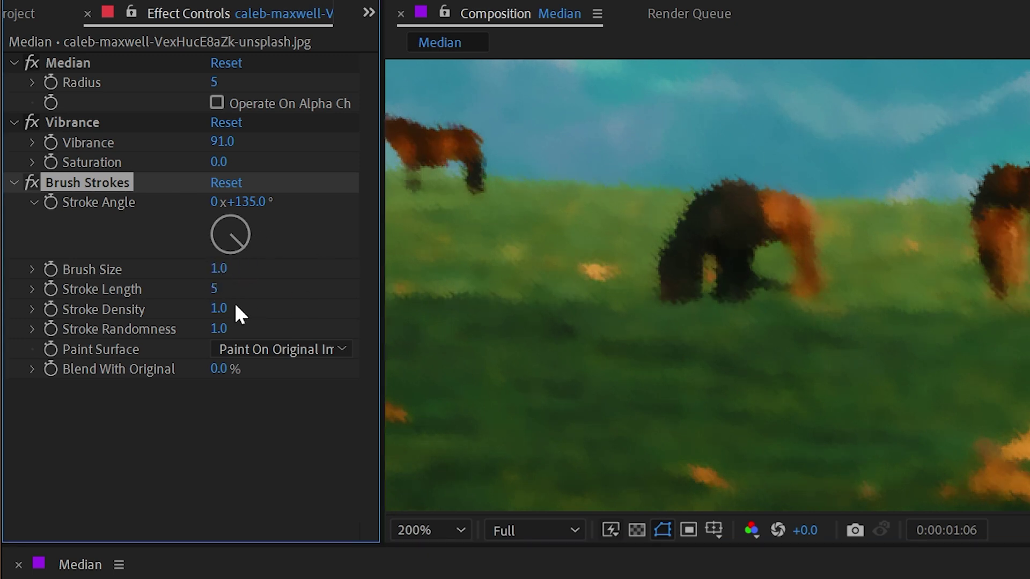
click(216, 289)
text(2)
key(Return)
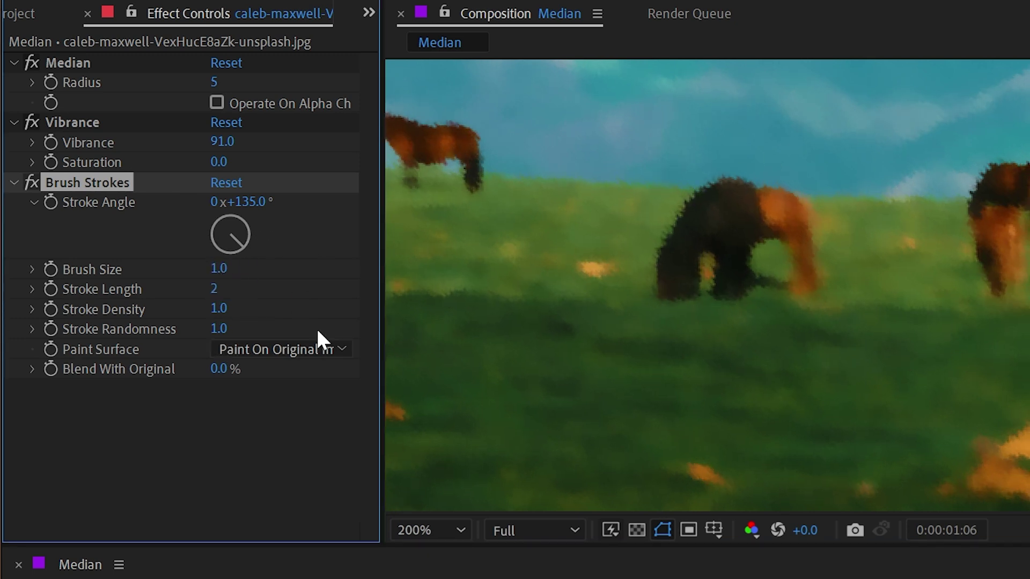
Step: Set Stroke Density to 1.2 and Stroke Randomness to 1.4, and inspect the painted look on the horses
drag(220, 308, 246, 305)
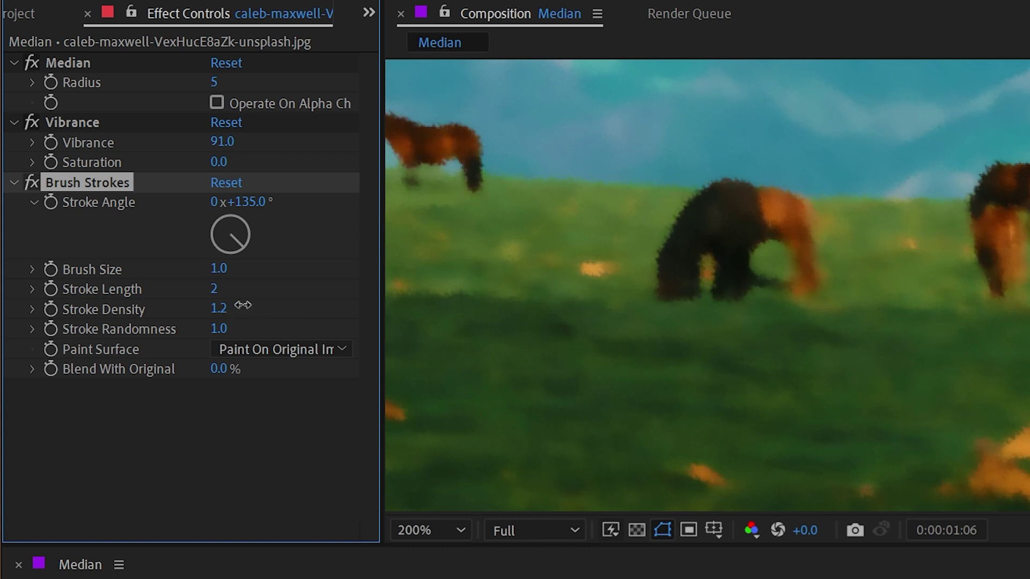
scroll(740, 201, up, 2)
drag(738, 194, 664, 329)
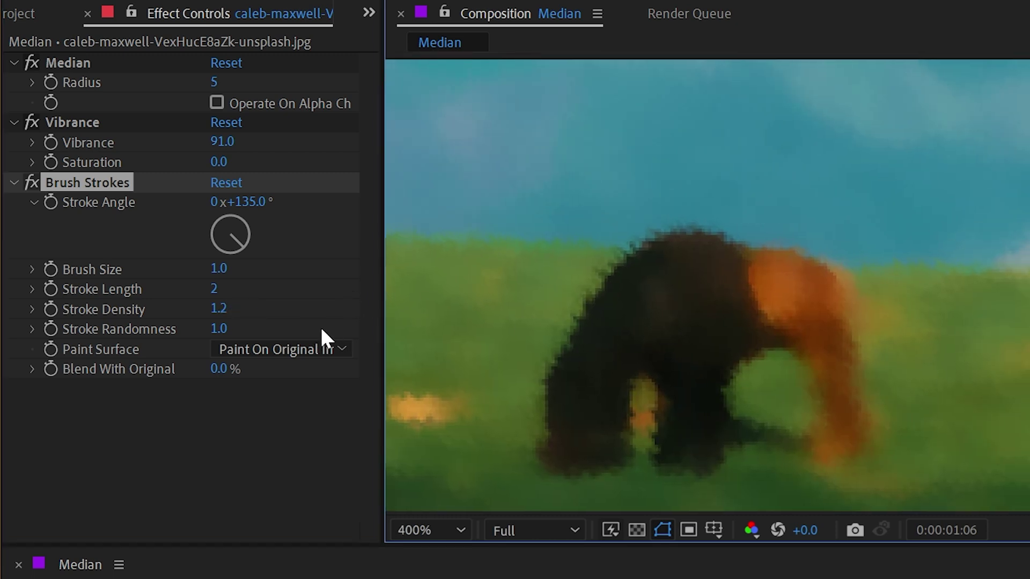
drag(223, 329, 269, 329)
scroll(738, 316, down, 2)
scroll(737, 316, down, 1)
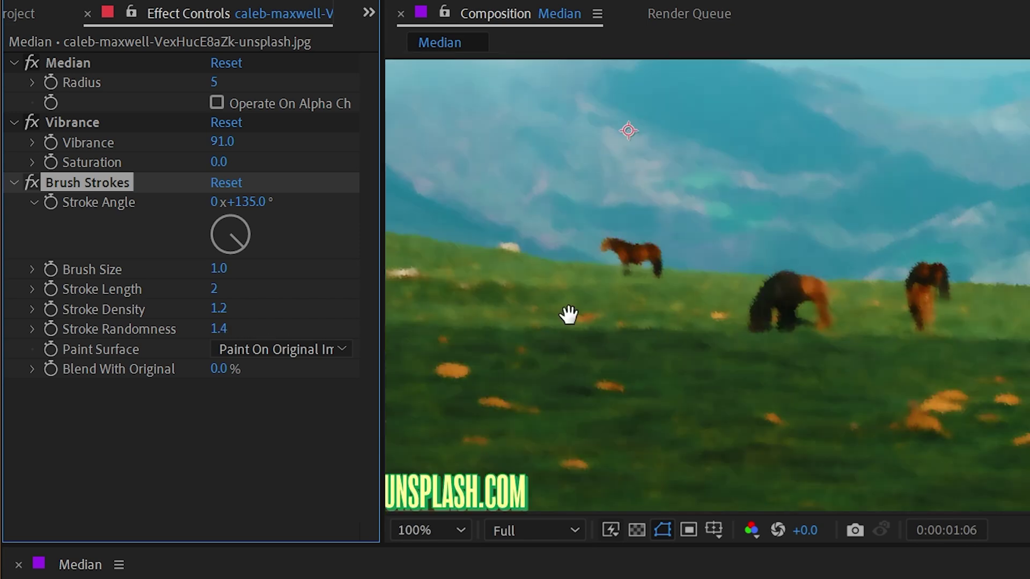
drag(526, 317, 826, 390)
scroll(819, 283, up, 1)
drag(757, 245, 543, 259)
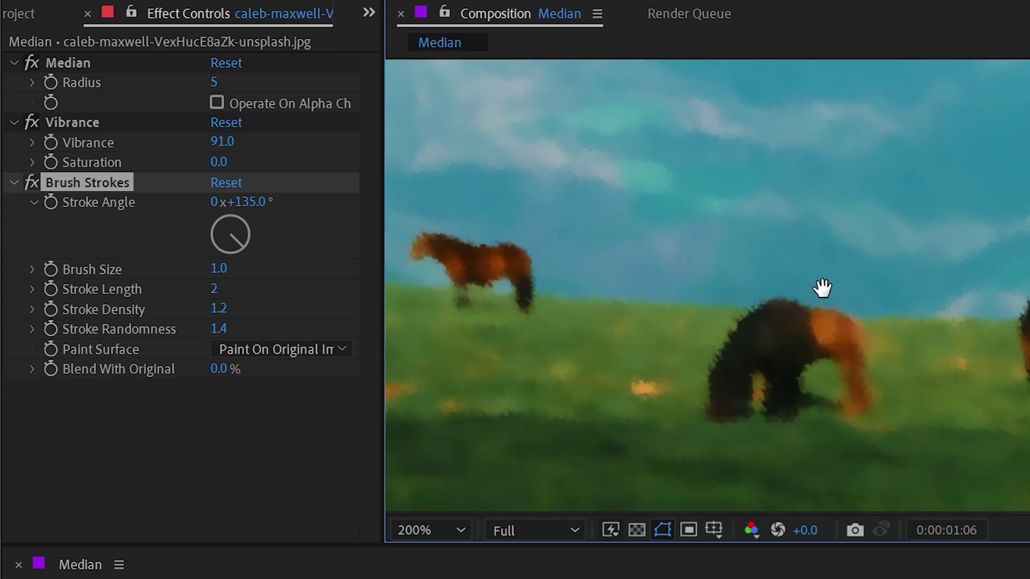
Step: Set the photo's Median Radius to 3 and inspect the whole painted landscape
click(214, 83)
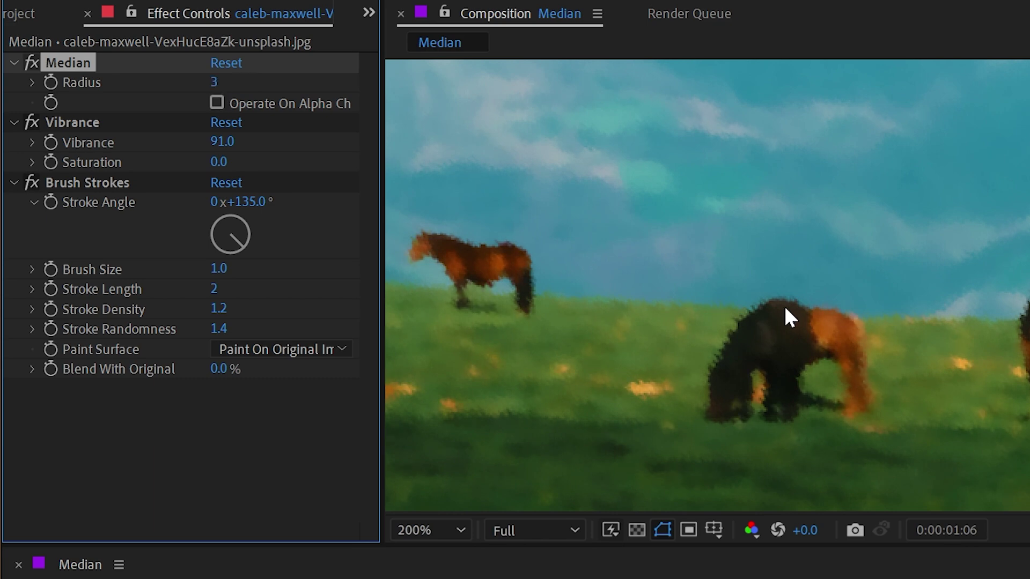
scroll(794, 321, down, 2)
drag(931, 292, 842, 274)
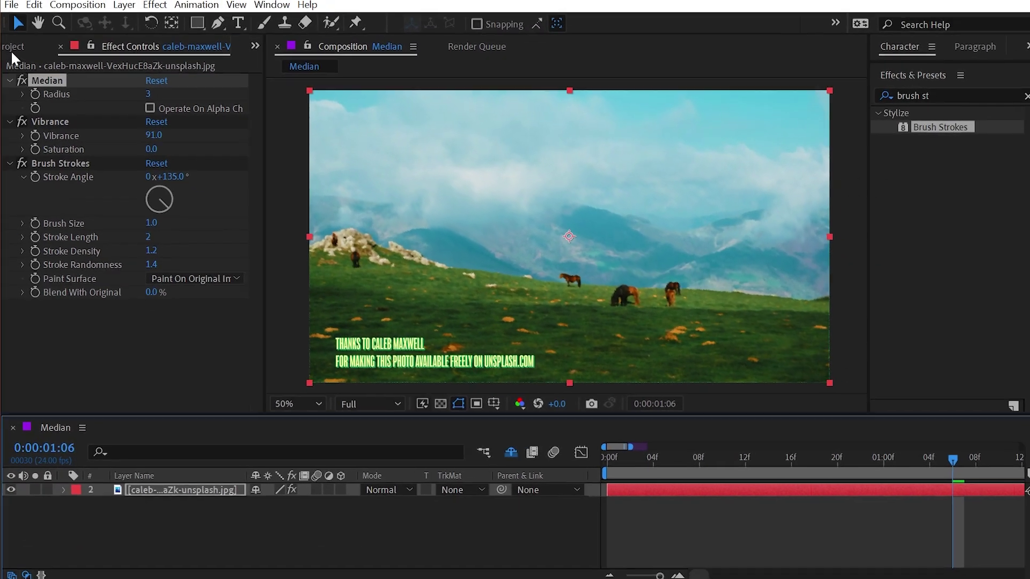
Step: Add the JakeInMotion_Face.ai artwork to the composition beneath the photo layer and hide the photo
click(17, 14)
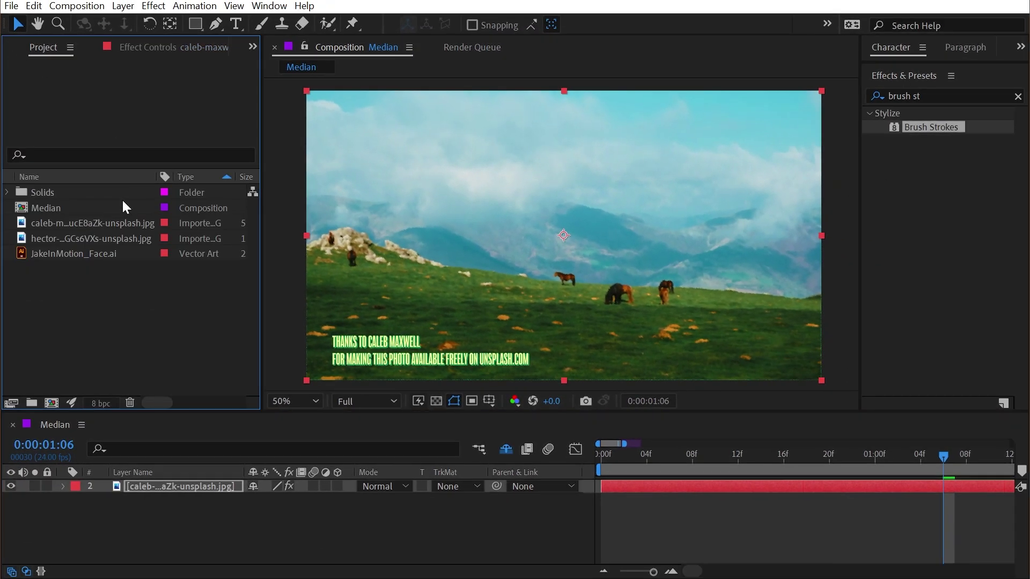
click(67, 253)
drag(66, 252, 179, 503)
click(11, 500)
scroll(11, 478, up, 1)
click(11, 486)
click(505, 448)
Step: Create an adjustment layer directly above the face artwork
click(121, 7)
mouse_move(143, 21)
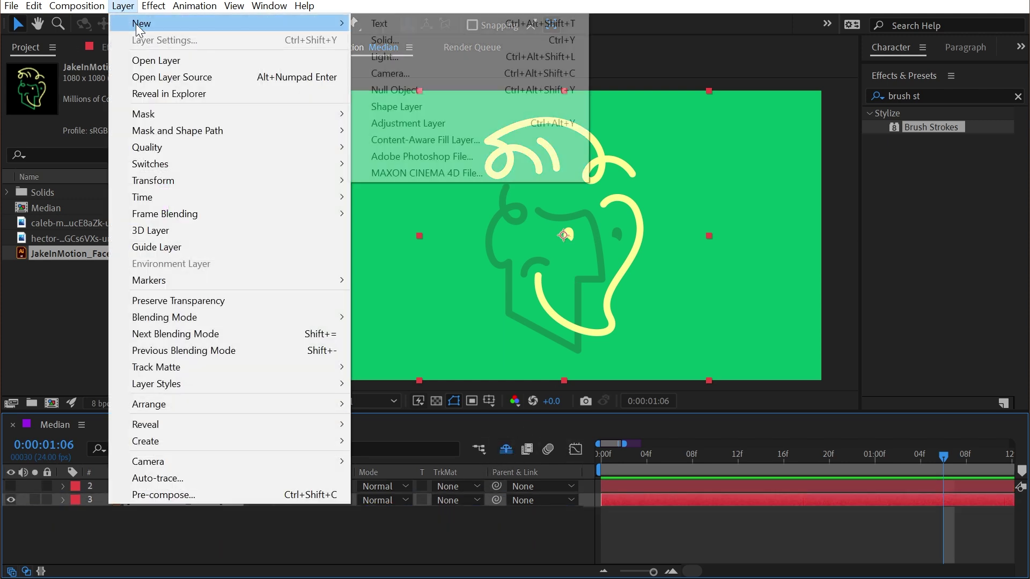
click(444, 123)
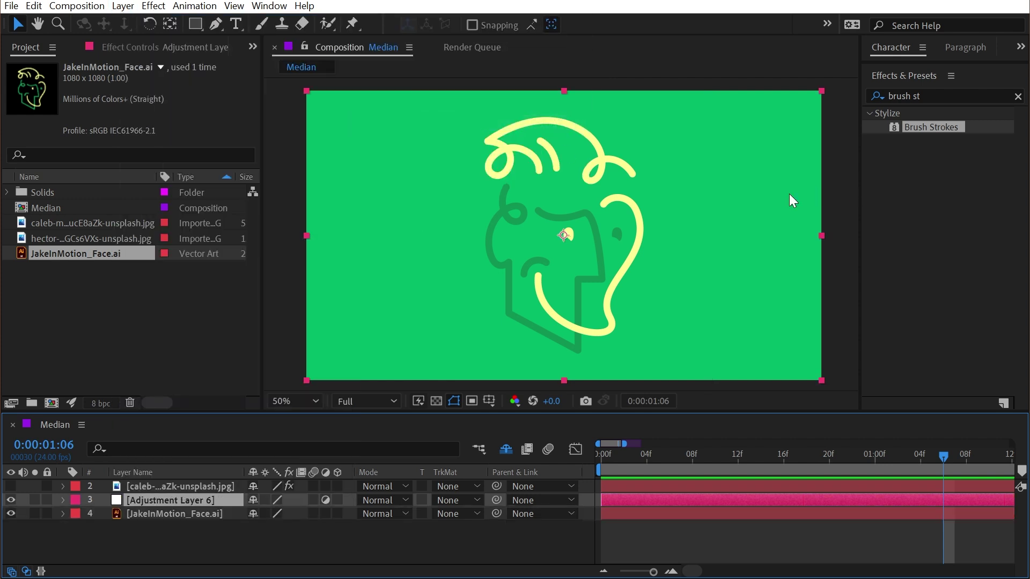
Step: Search the effects for "media", apply Median to the adjustment layer, and set its Radius to 10
click(949, 96)
text(media)
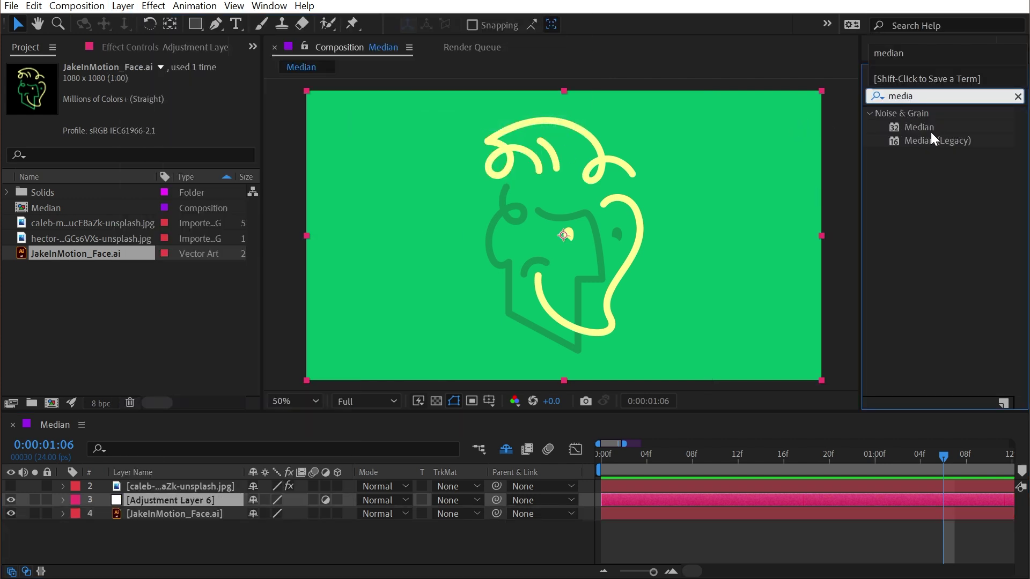
drag(931, 132, 228, 499)
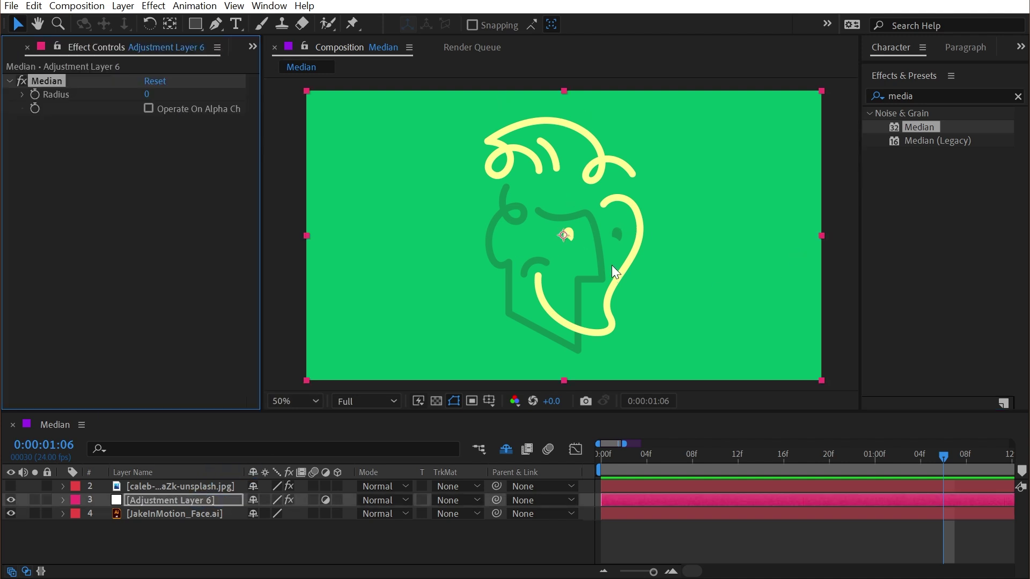
click(148, 98)
key(Up)
text(0)
key(Return)
Step: Examine the face's rounded corners and line crossings at 200%, comparing them with the Median effect off and on
scroll(607, 322, up, 1)
key(h)
mouse_move(708, 255)
mouse_down()
mouse_move(574, 168)
mouse_move(667, 172)
mouse_move(676, 285)
mouse_move(661, 163)
mouse_move(690, 223)
mouse_move(655, 273)
mouse_move(674, 302)
mouse_up()
key(v)
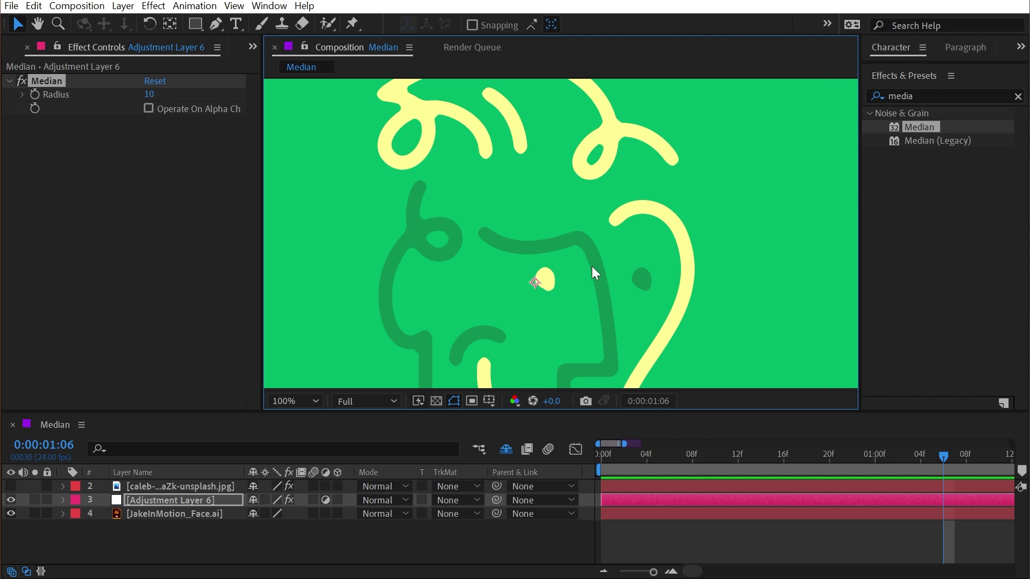
key(h)
drag(581, 294, 544, 138)
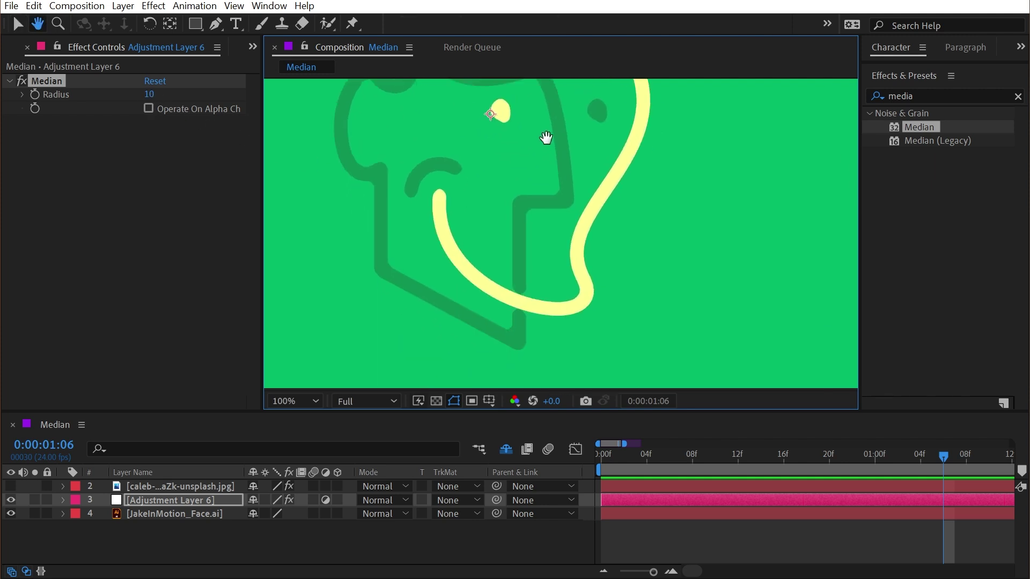
scroll(544, 276, up, 1)
drag(544, 276, 570, 202)
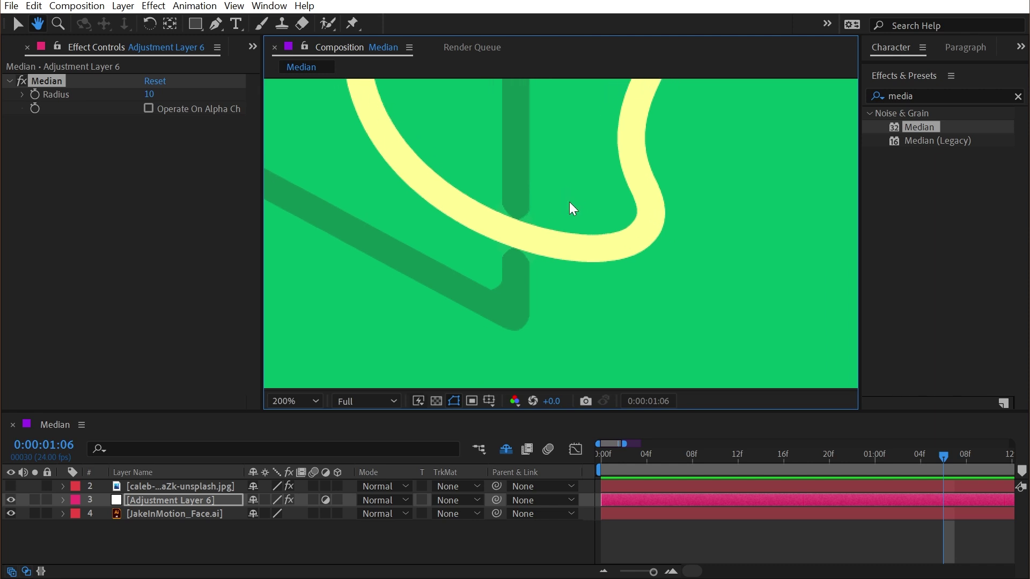
key(v)
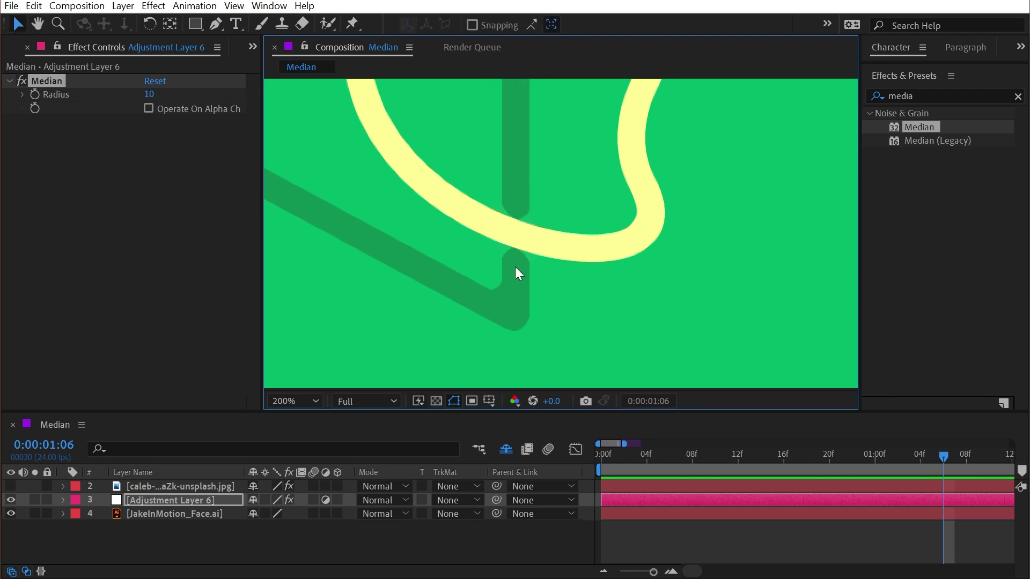
click(19, 80)
click(19, 80)
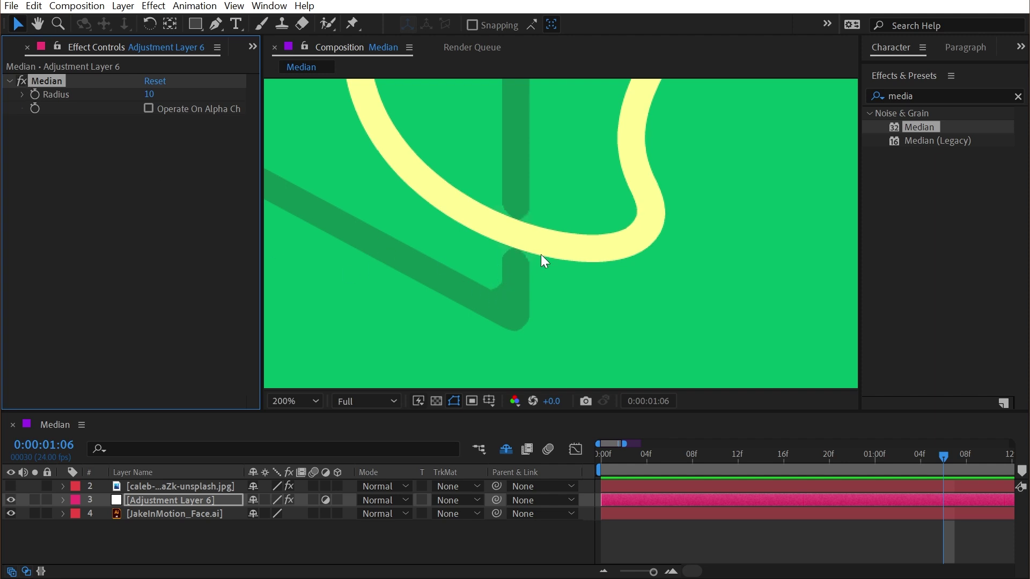
Step: Set the adjustment layer's Median Radius to 15, then hide that layer
mouse_move(262, 139)
mouse_down()
mouse_move(340, 138)
mouse_move(247, 135)
mouse_up()
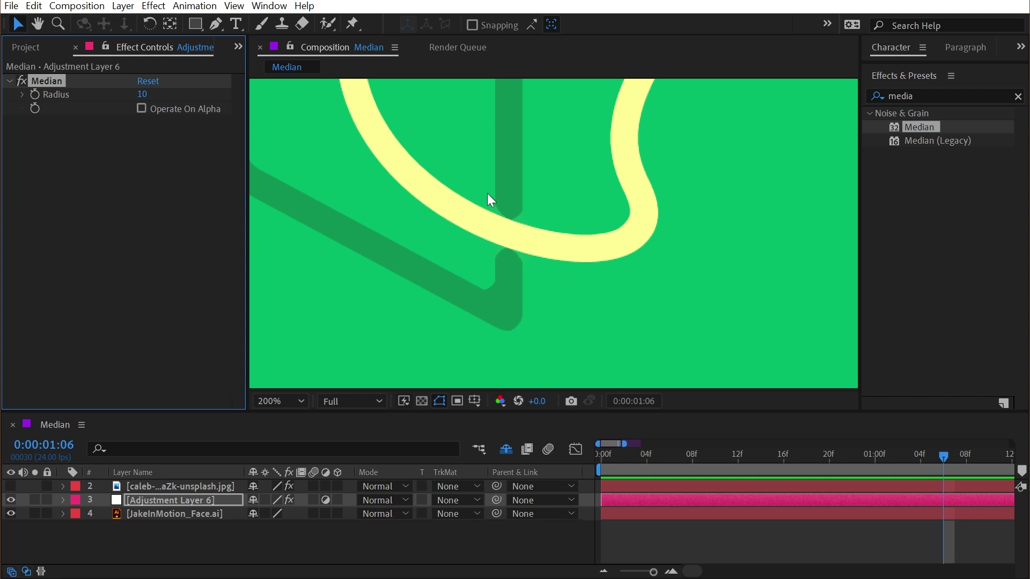
drag(143, 95, 120, 83)
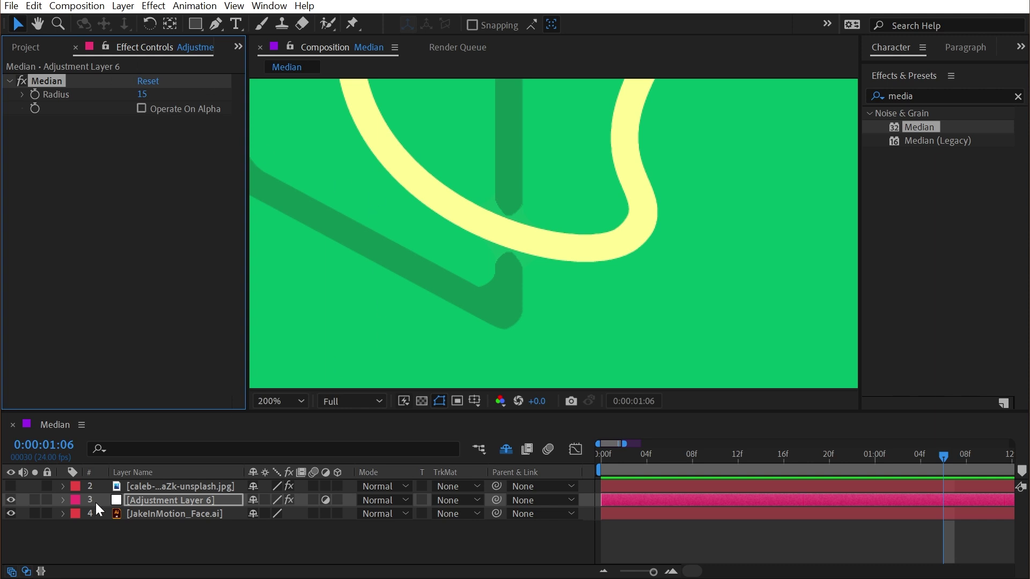
click(11, 503)
Step: Apply Median directly to the face artwork layer and view that layer briefly in isolation
click(176, 516)
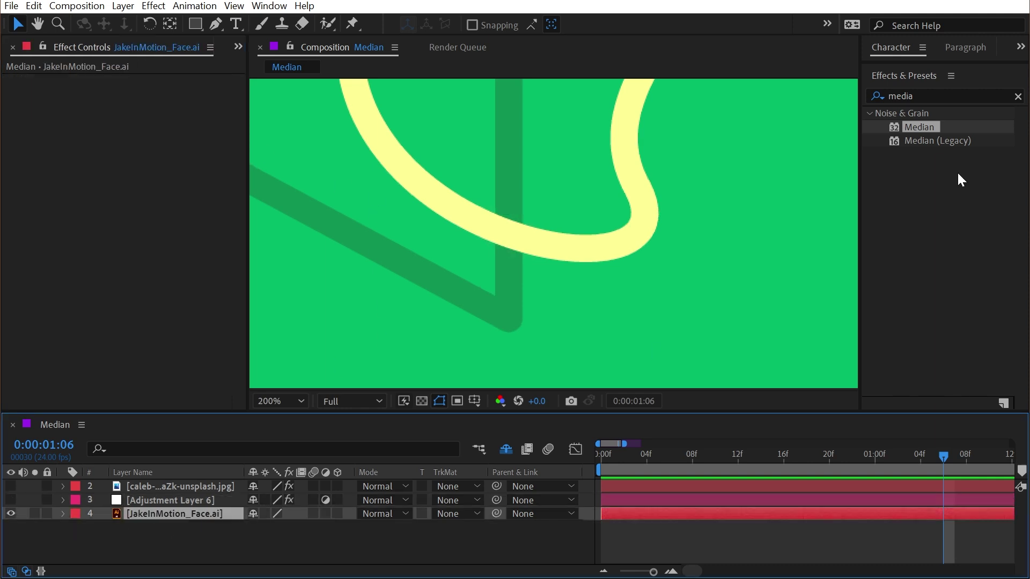
drag(937, 121, 208, 508)
click(33, 513)
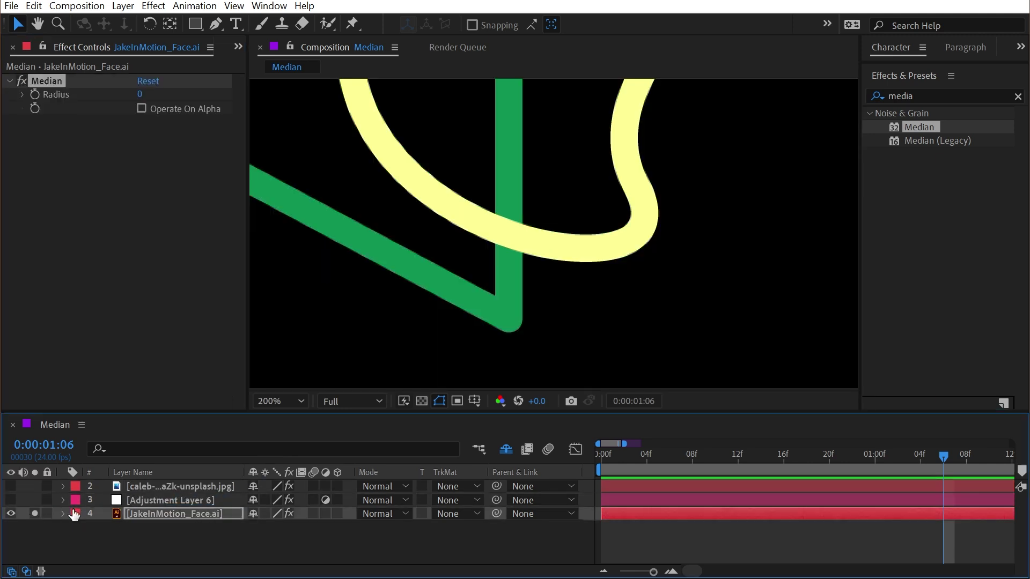
click(34, 513)
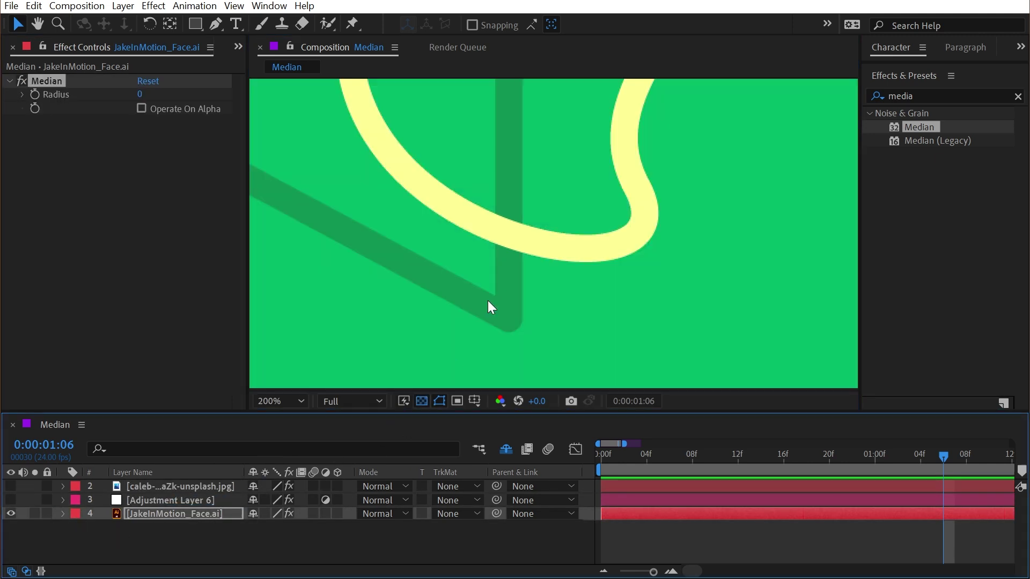
Step: Set the face layer's Median Radius to 28 and enable Operate On Alpha Channel
mouse_move(141, 94)
mouse_down()
mouse_move(172, 87)
mouse_move(113, 92)
mouse_move(125, 94)
mouse_up()
drag(570, 202, 594, 384)
scroll(475, 216, down, 1)
drag(662, 237, 587, 243)
drag(540, 207, 537, 191)
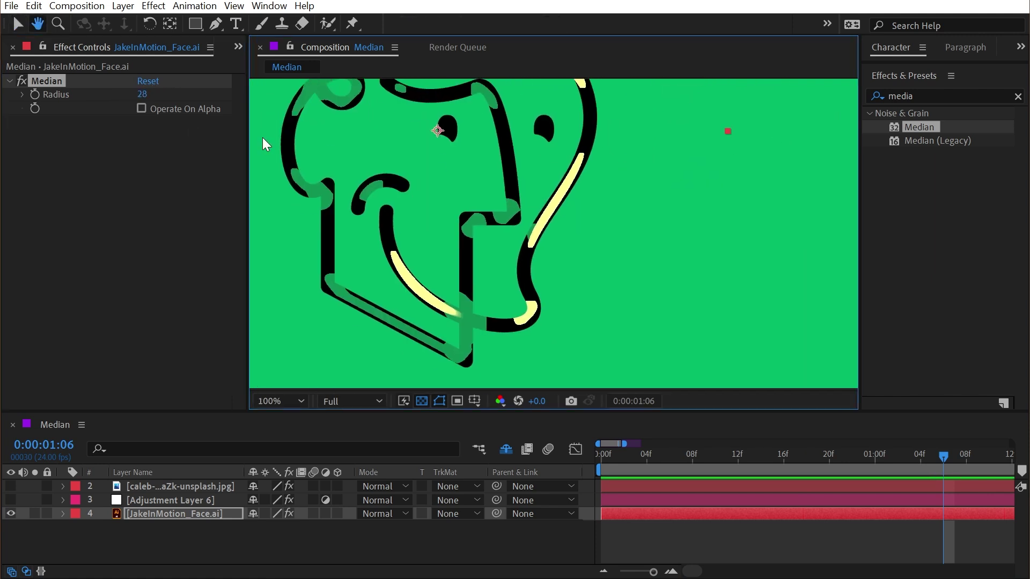
click(148, 111)
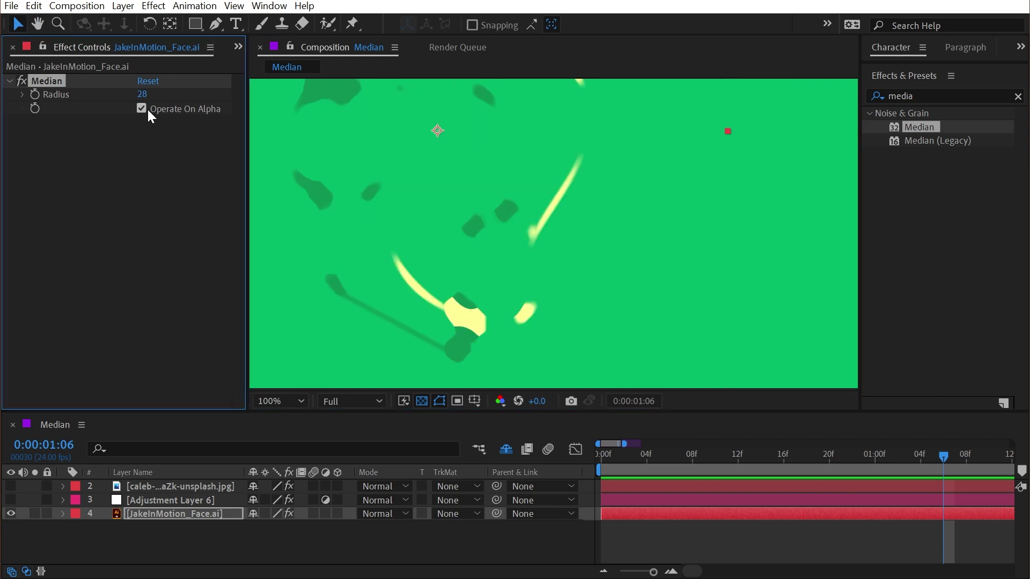
Step: Reduce the face layer's Median Radius to 12 and check the whole face
click(142, 94)
text(14)
key(Return)
drag(115, 96, 107, 90)
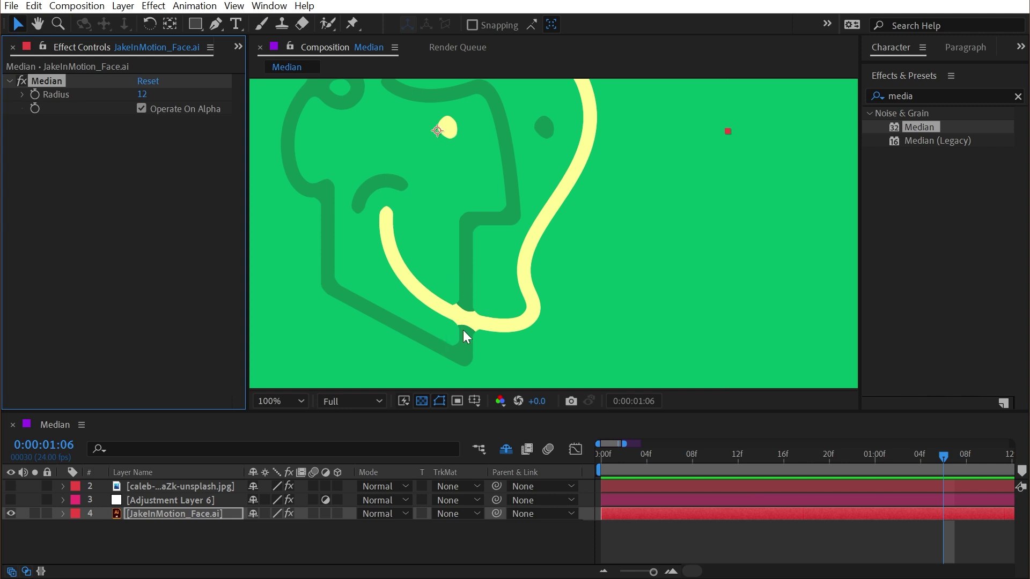
key(h)
drag(522, 166, 543, 336)
scroll(543, 336, down, 1)
drag(534, 300, 521, 246)
key(v)
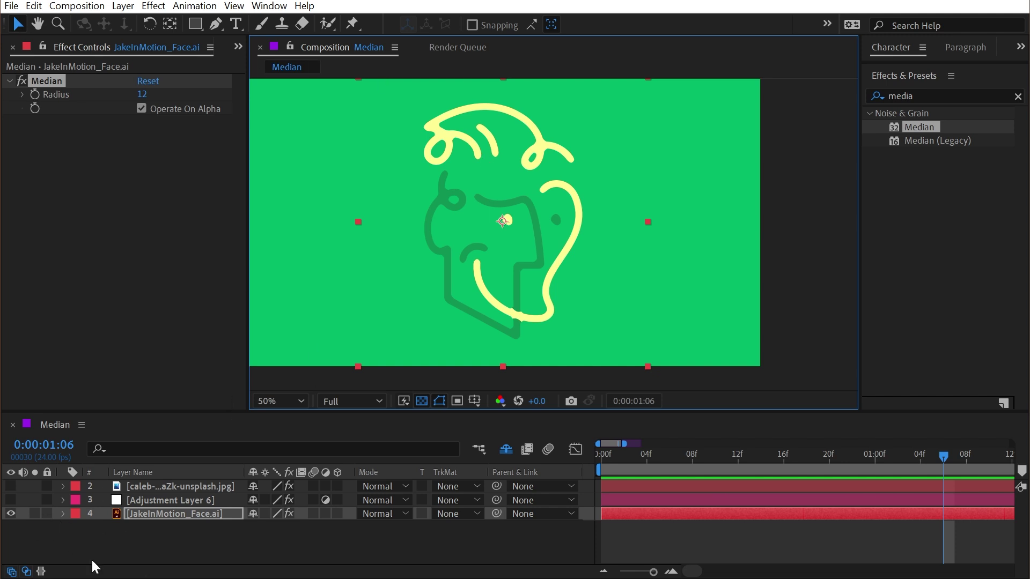
Step: Hide the face artwork and add a text layer reading "Some Text"
click(11, 513)
key(ctrl+t)
click(411, 209)
text(Some Text)
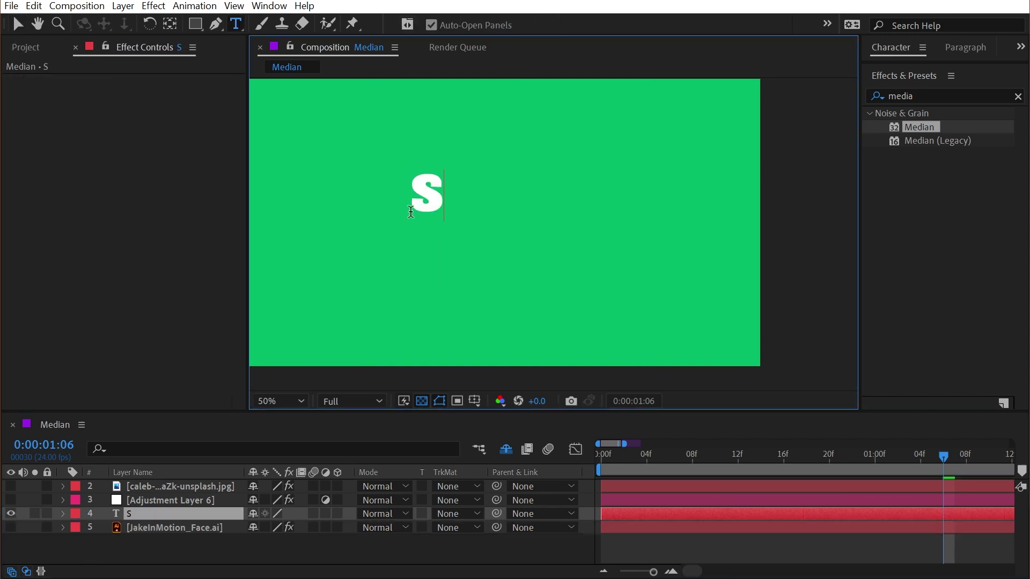
key(KP_Enter)
Step: Set the text's font style to ExtraCondensed and its size to 473 px, and reposition it in the composition
drag(917, 63, 917, 201)
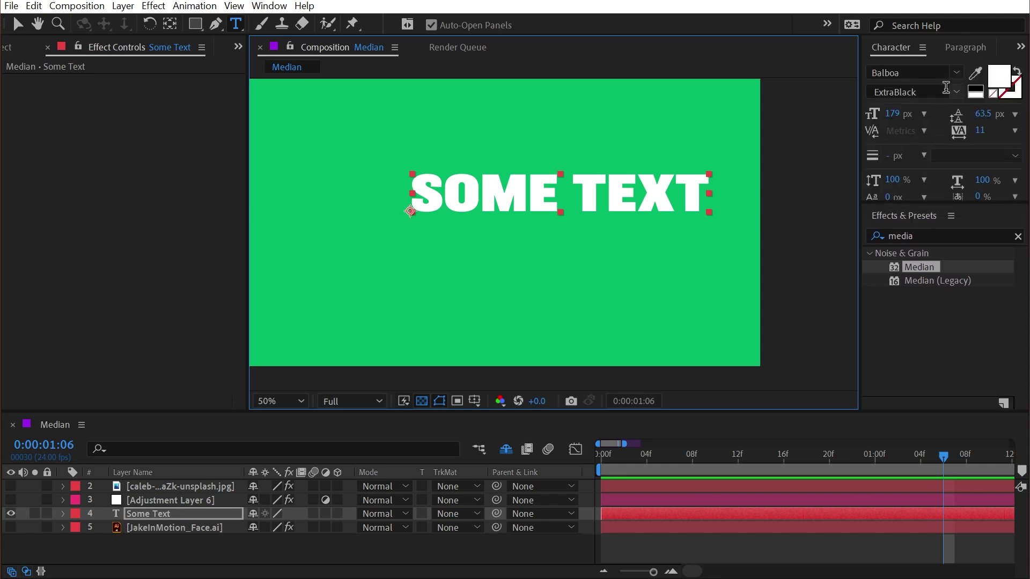
click(911, 92)
click(918, 121)
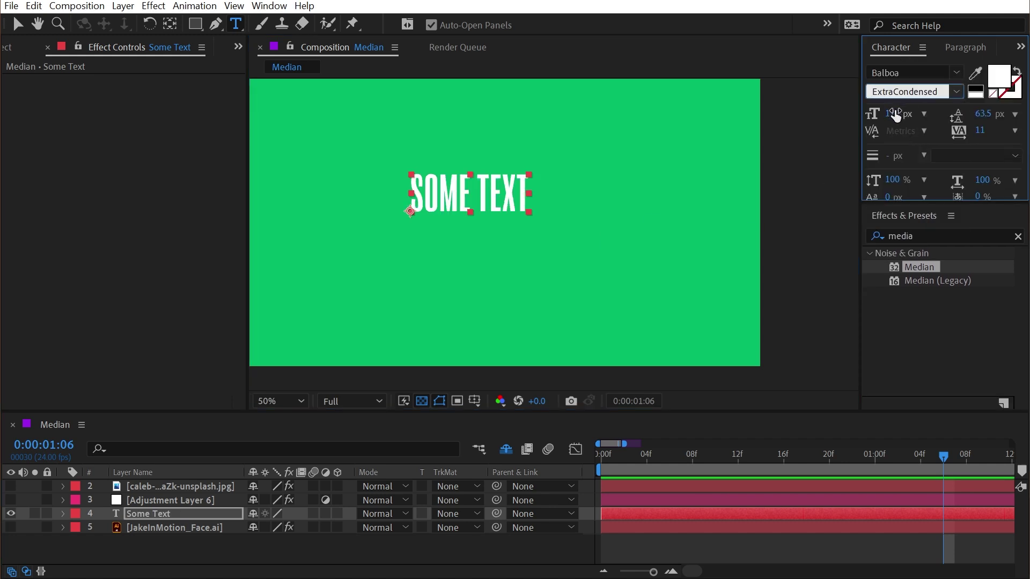
drag(892, 114, 960, 109)
key(v)
drag(570, 137, 491, 188)
Step: Apply Median to the text layer, enable Operate On Alpha Channel, and set the Radius to 5
drag(918, 267, 483, 236)
scroll(429, 220, up, 1)
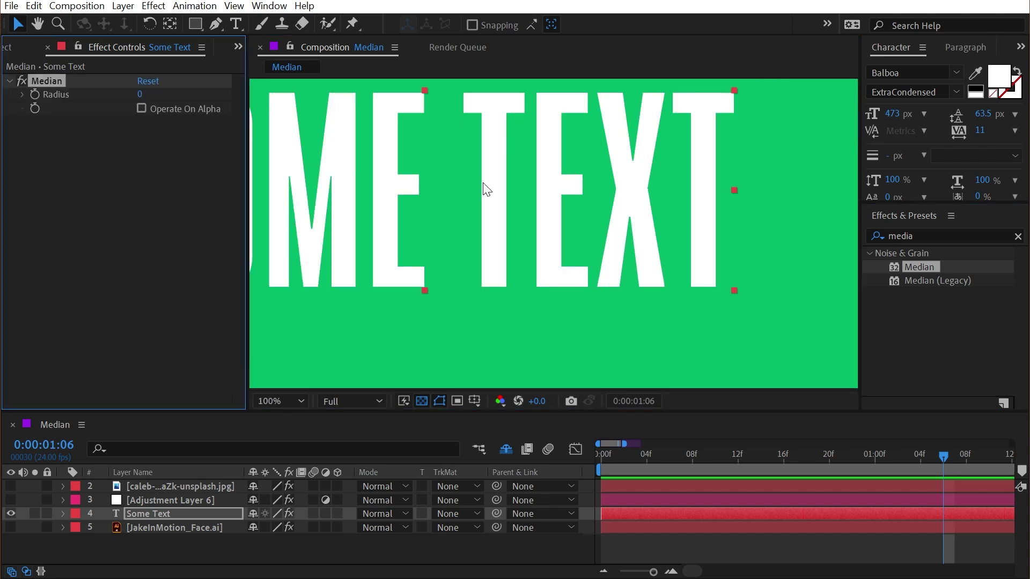
scroll(482, 188, up, 1)
key(space)
drag(532, 164, 446, 206)
key(v)
click(141, 110)
mouse_move(142, 94)
mouse_down()
mouse_move(153, 94)
mouse_move(139, 94)
mouse_up()
scroll(557, 202, down, 1)
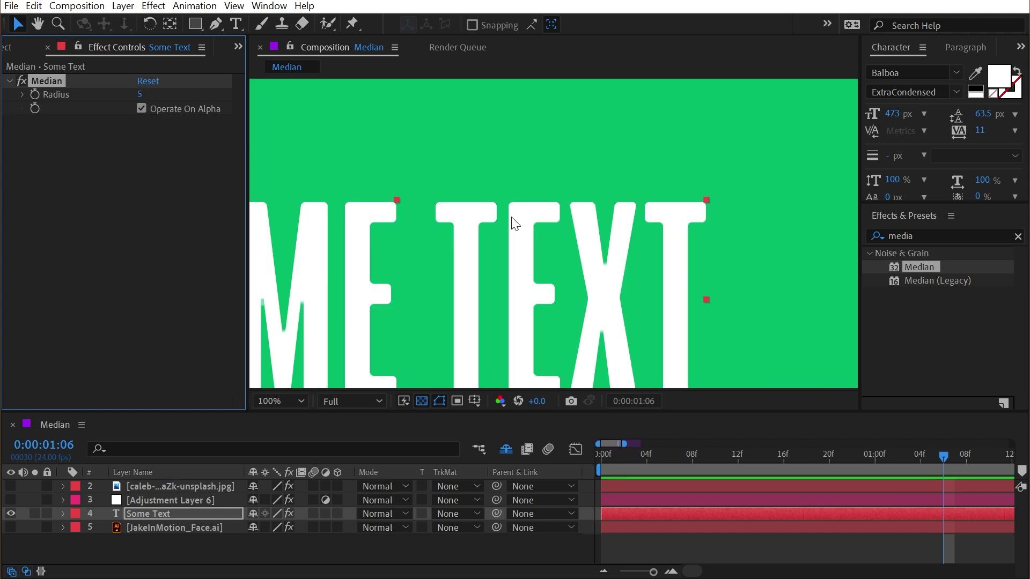
Step: Examine the rounded ends and inner corners of the letters S, O and M at 200%
key(space)
drag(440, 297, 690, 243)
scroll(346, 239, up, 1)
key(space)
drag(589, 209, 609, 200)
drag(292, 124, 487, 137)
key(v)
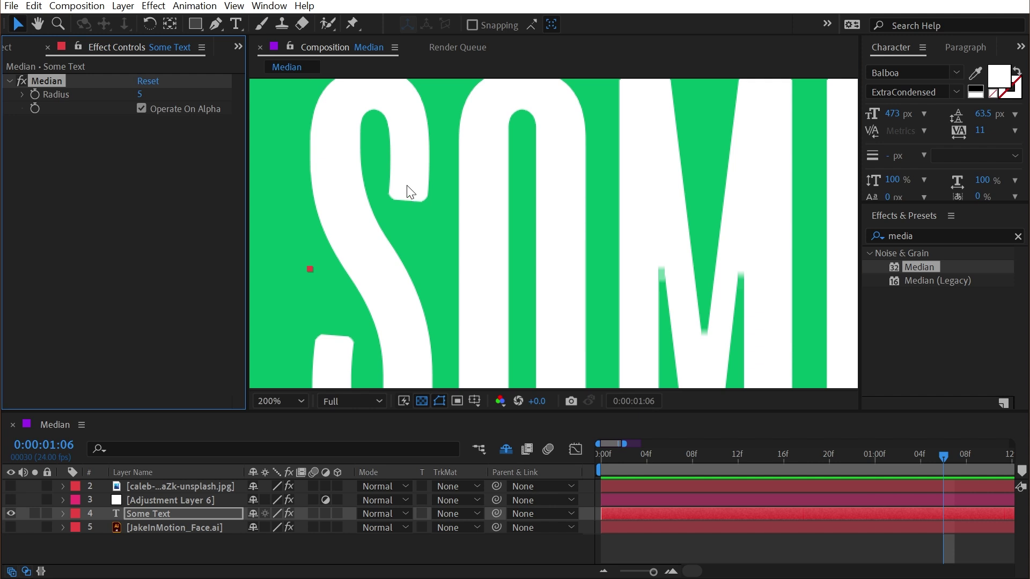
drag(726, 340, 602, 280)
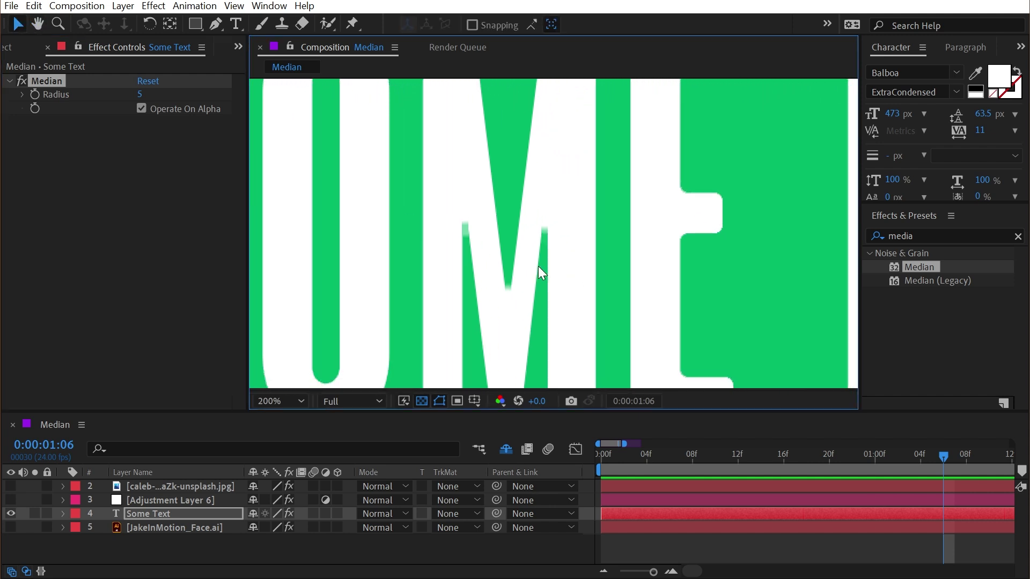
Step: Search the effects for "lev", apply Levels to the text layer, and switch its channel to Alpha
click(891, 236)
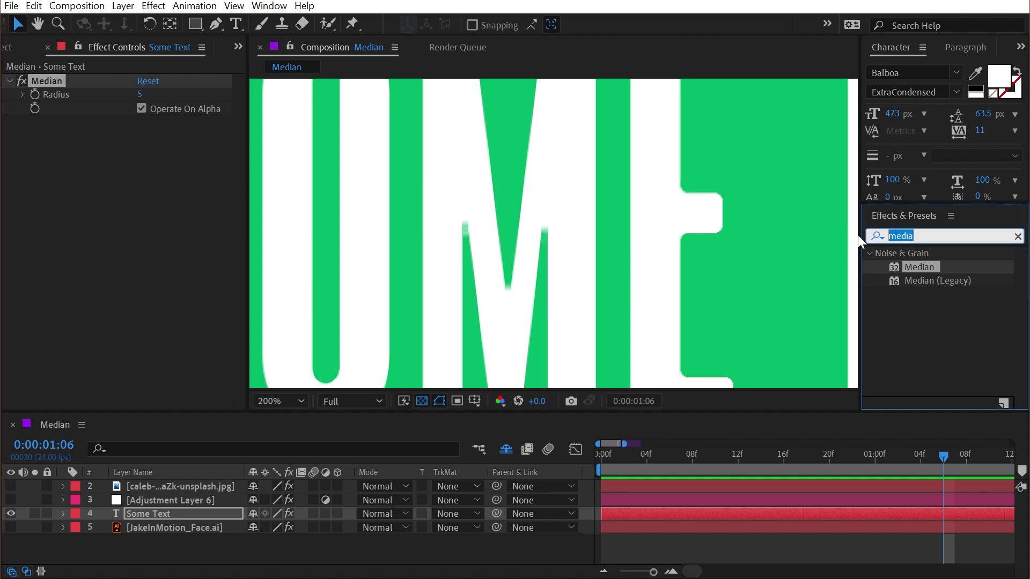
text(lev)
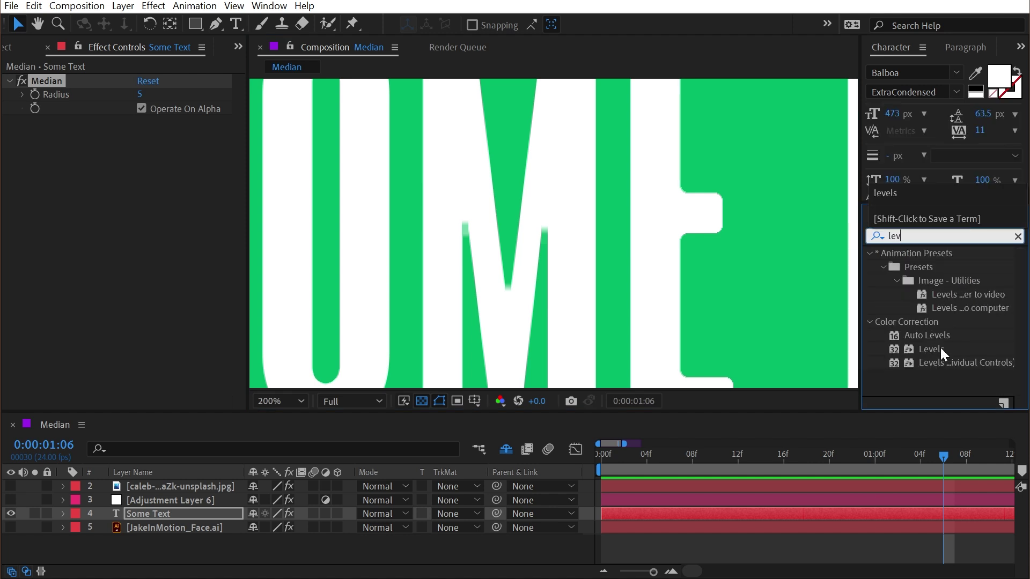
double_click(938, 349)
click(170, 136)
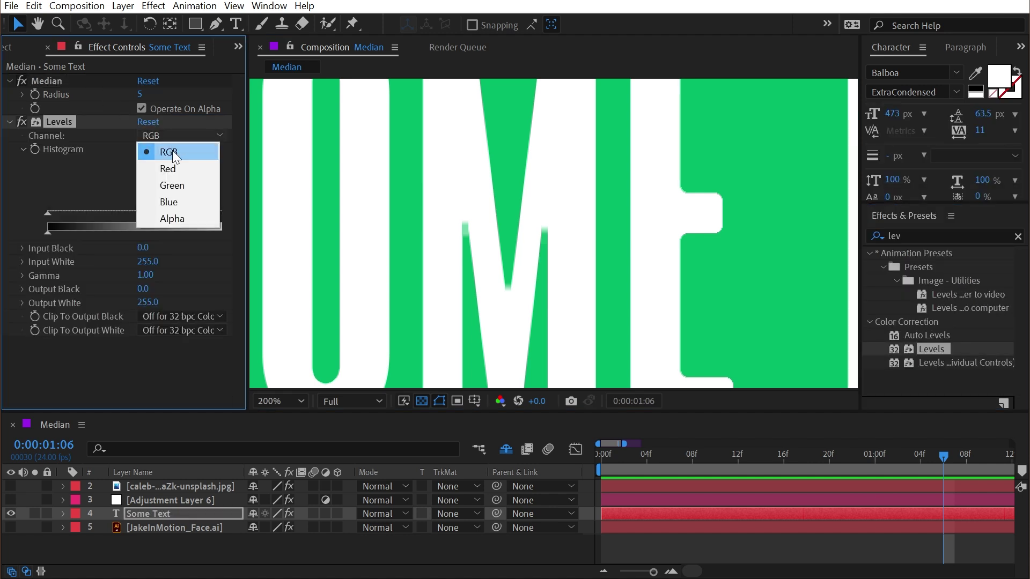
click(171, 219)
drag(245, 204, 314, 203)
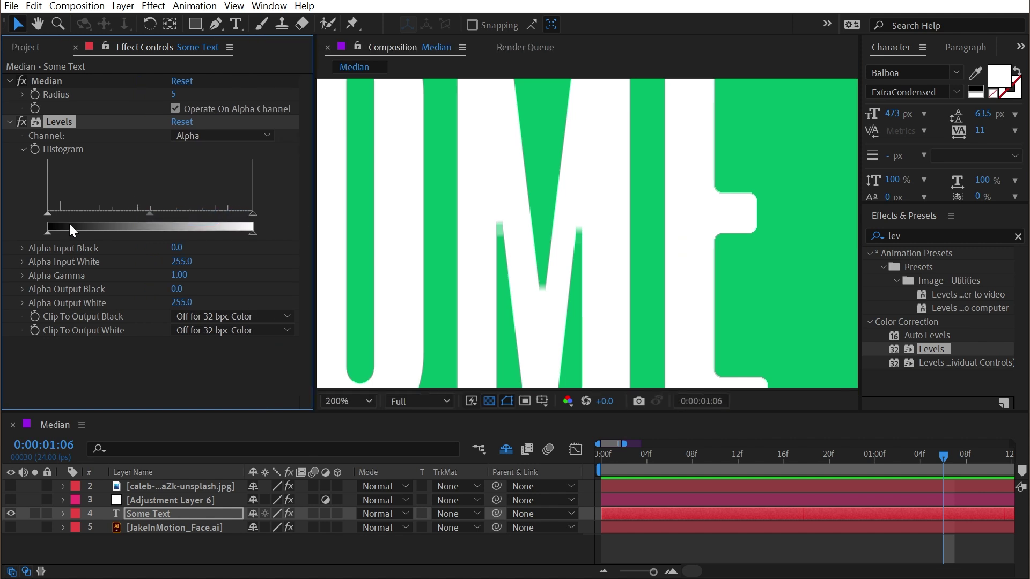
Step: Set Alpha Input Black to 123, compare the letter edges with Levels off and on, and review the whole text
drag(46, 216, 147, 209)
click(23, 120)
click(24, 122)
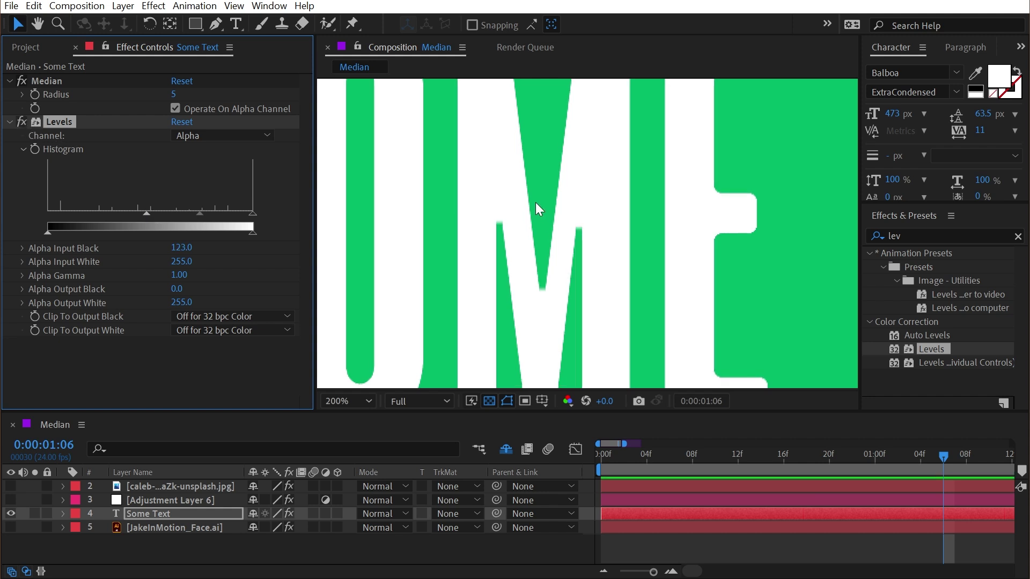
key(comma)
key(comma)
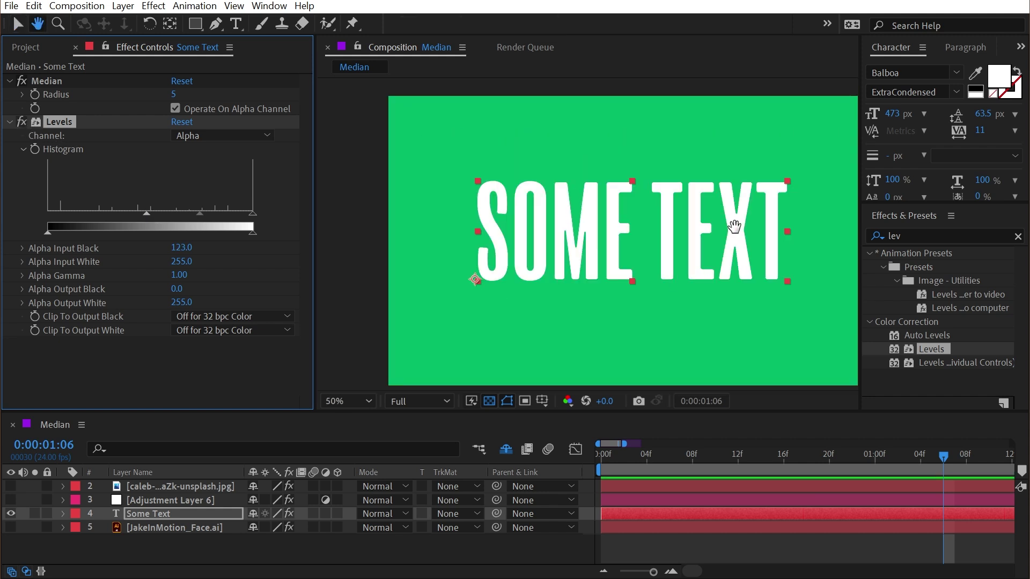
drag(731, 225, 692, 224)
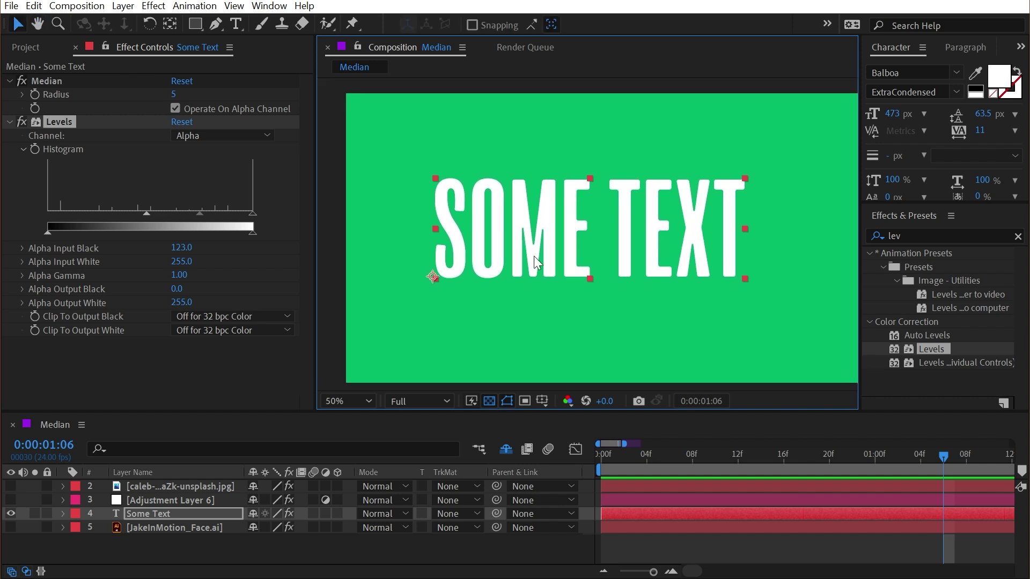